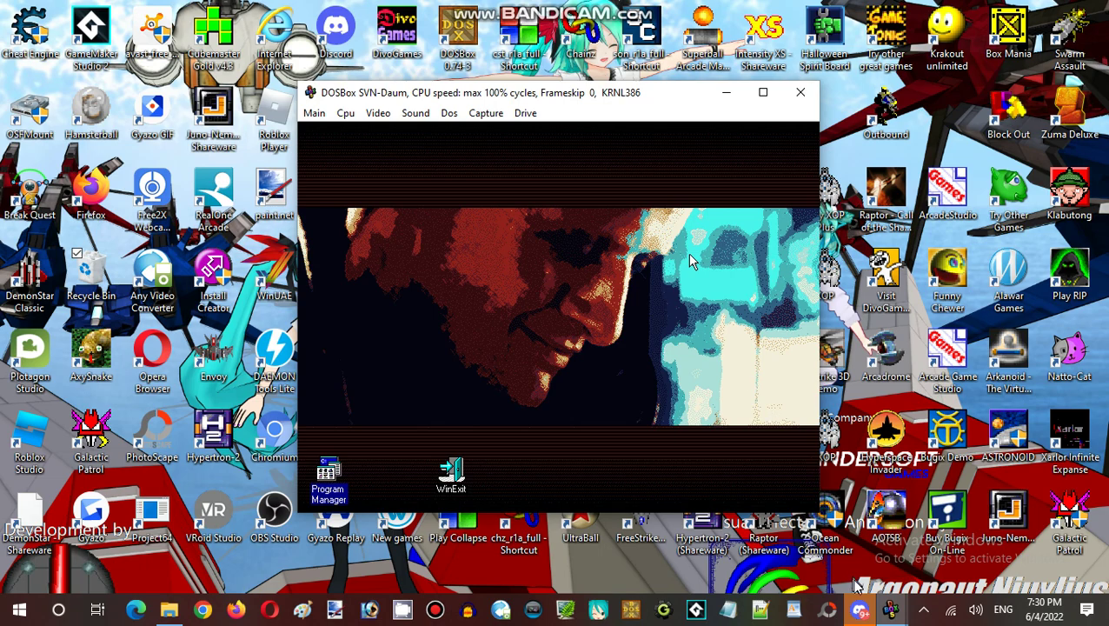
Step: Check the Discord stream chat, then hide it and nudge the emulator window left
click(859, 611)
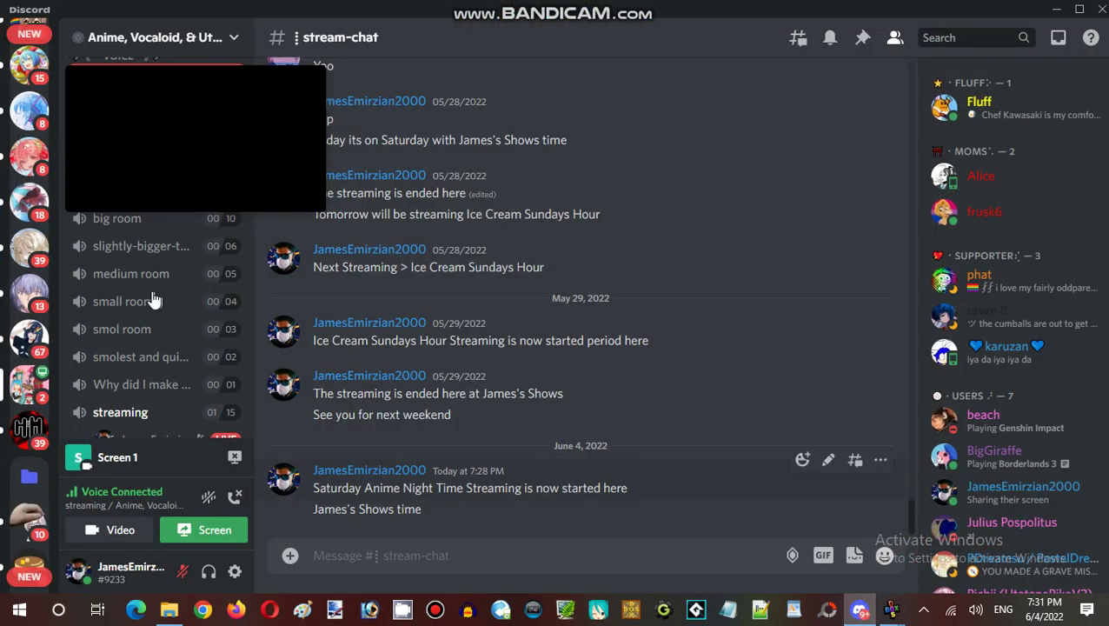
scroll(152, 295, down, 3)
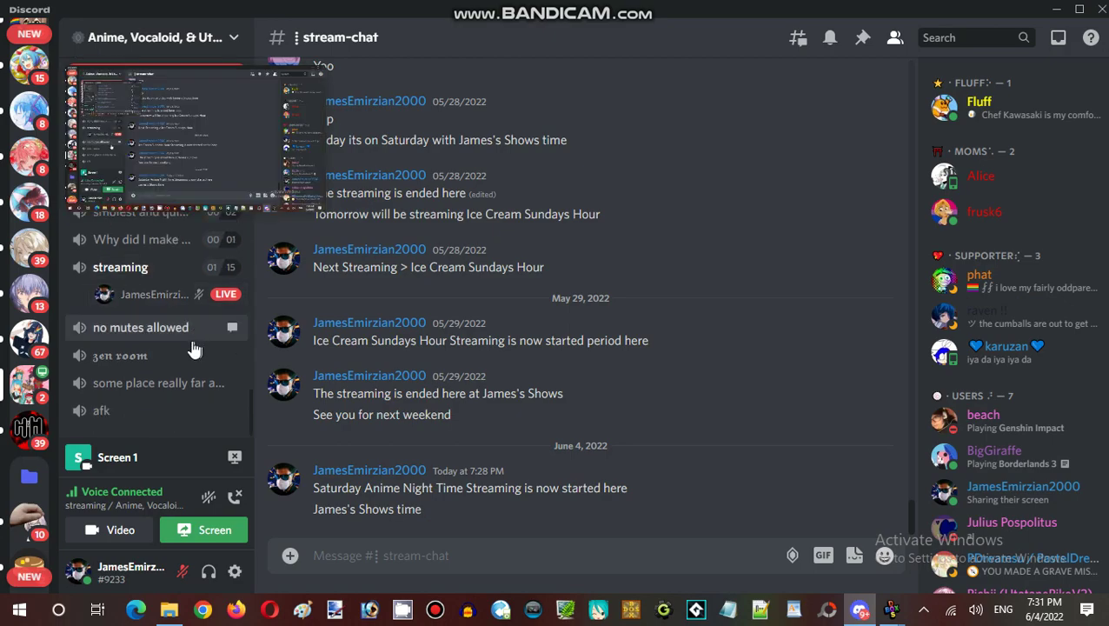
scroll(26, 387, down, 5)
scroll(26, 387, down, 3)
scroll(26, 387, down, 2)
scroll(26, 387, down, 3)
scroll(26, 387, down, 1)
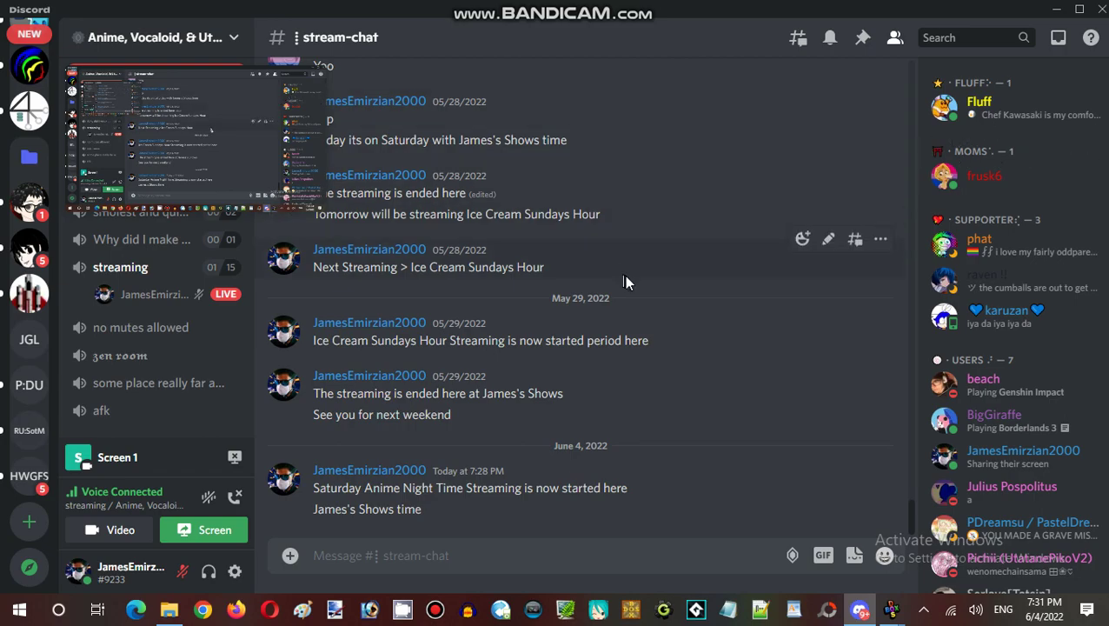
click(1057, 12)
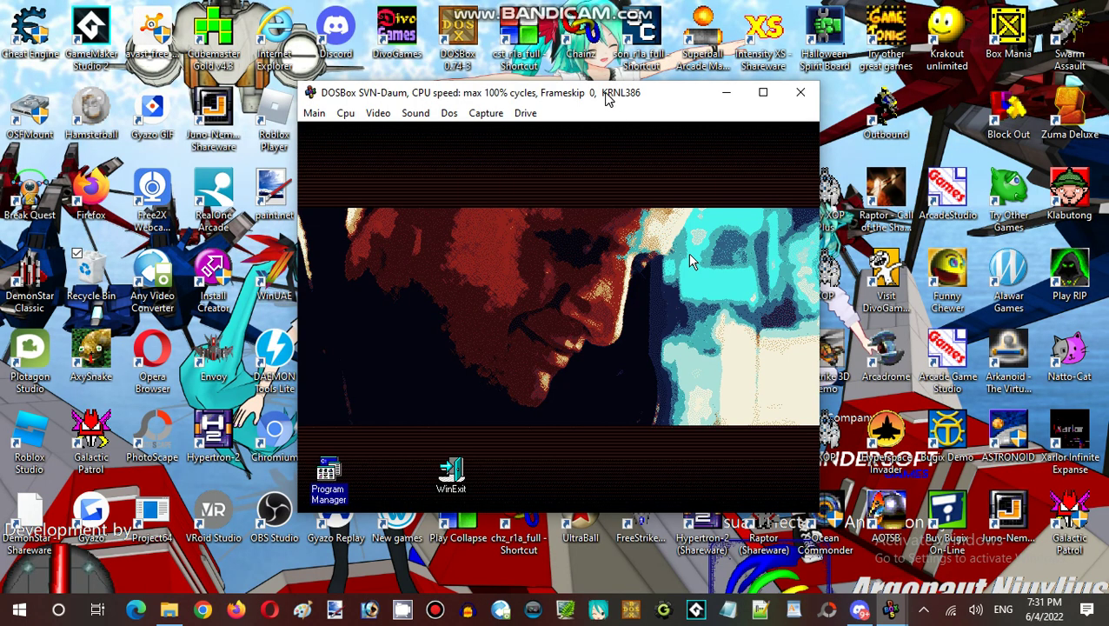
drag(609, 100, 602, 100)
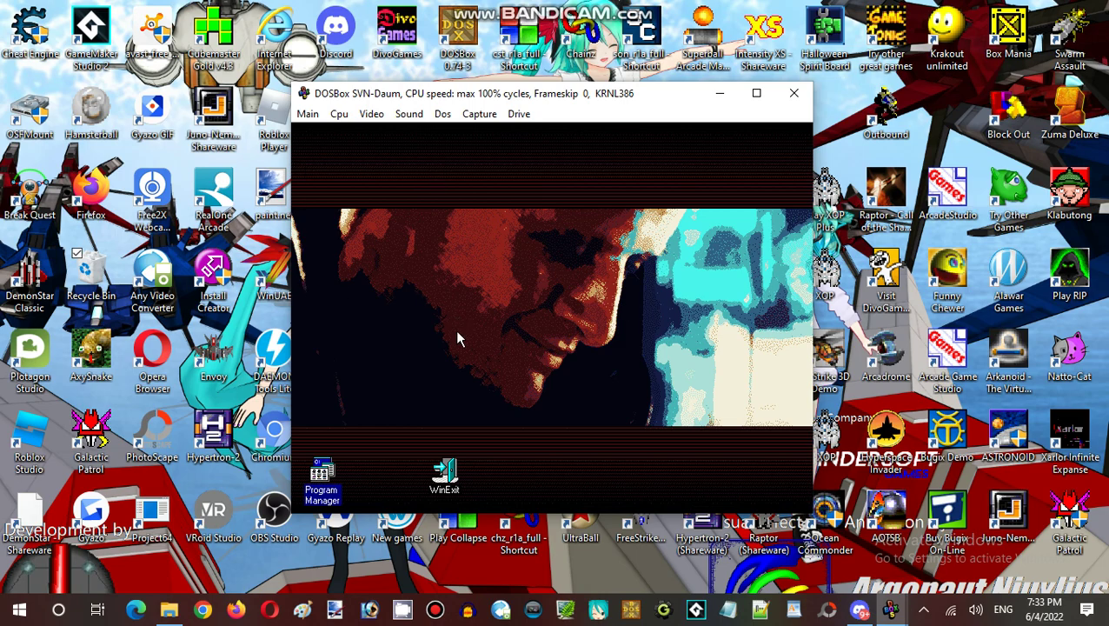
Step: Restore Program Manager, open and minimize Games, then open the Audio Software group
double_click(327, 468)
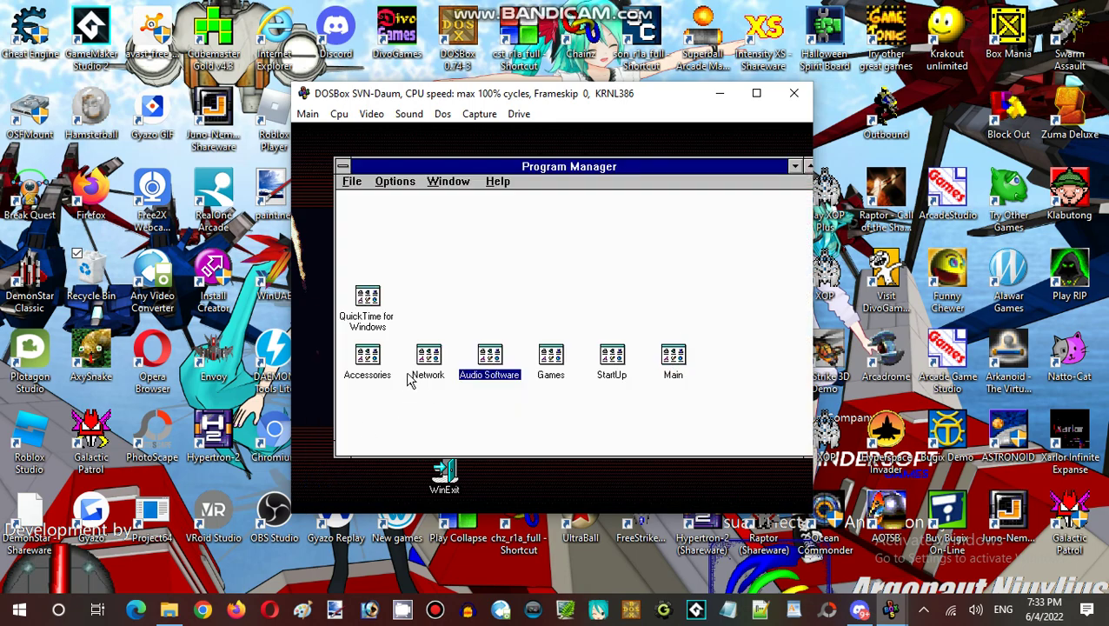
double_click(548, 368)
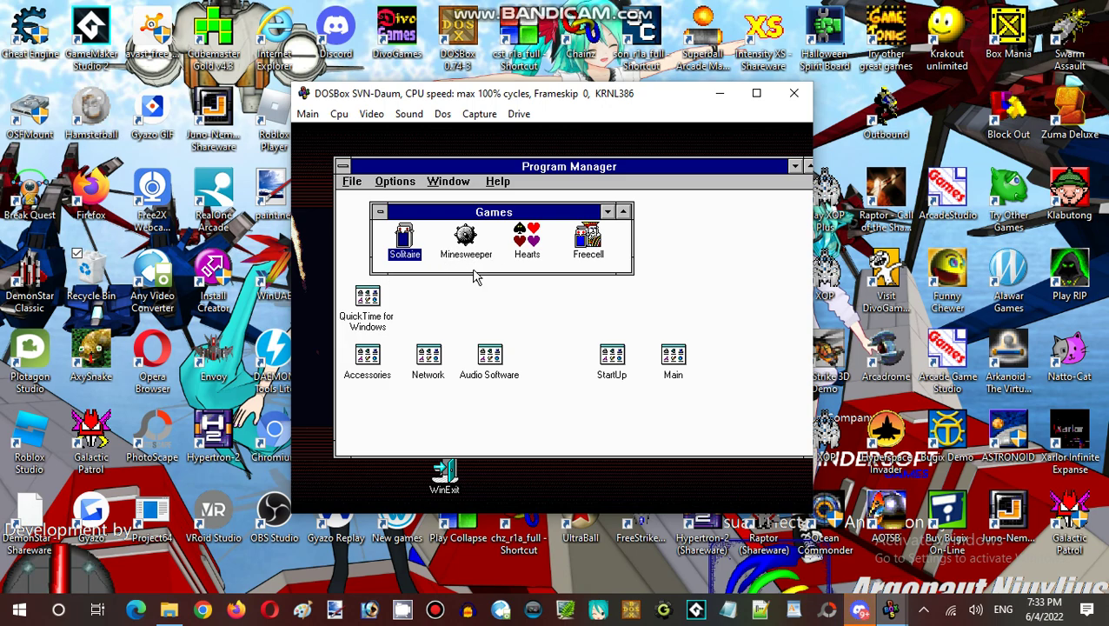
click(609, 212)
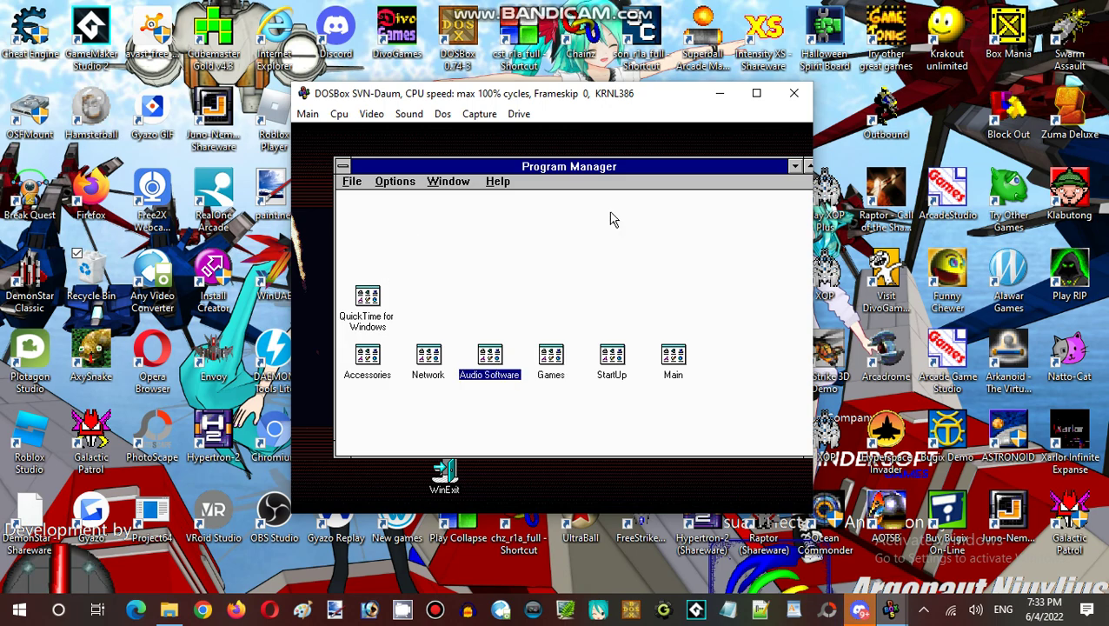
double_click(494, 348)
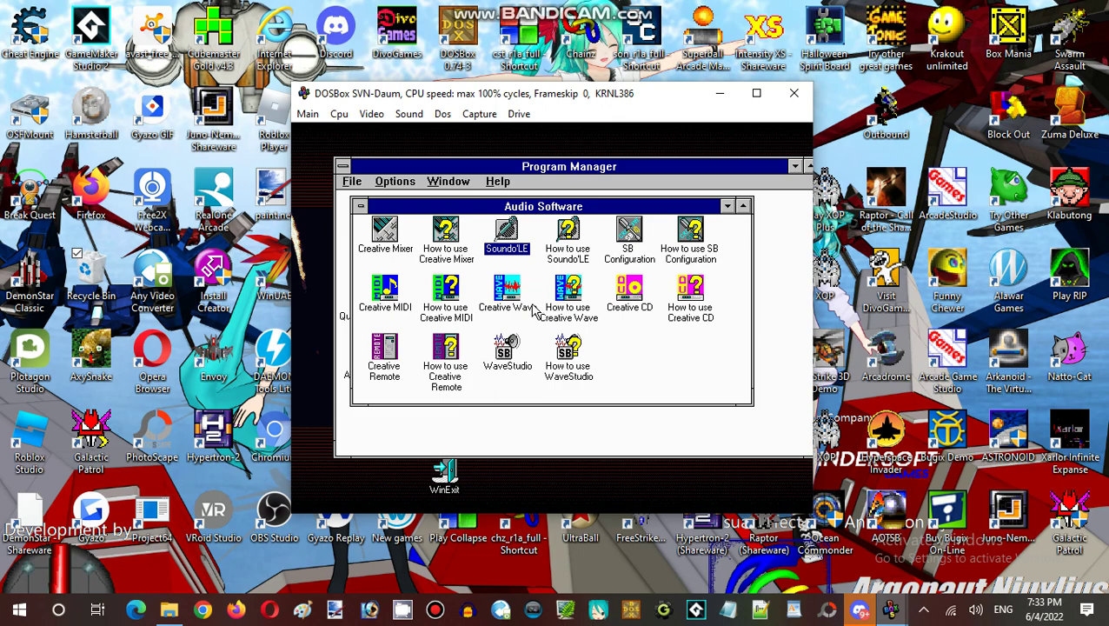
Step: Launch Soundo'LE, record a clip, then record over it and confirm
double_click(505, 228)
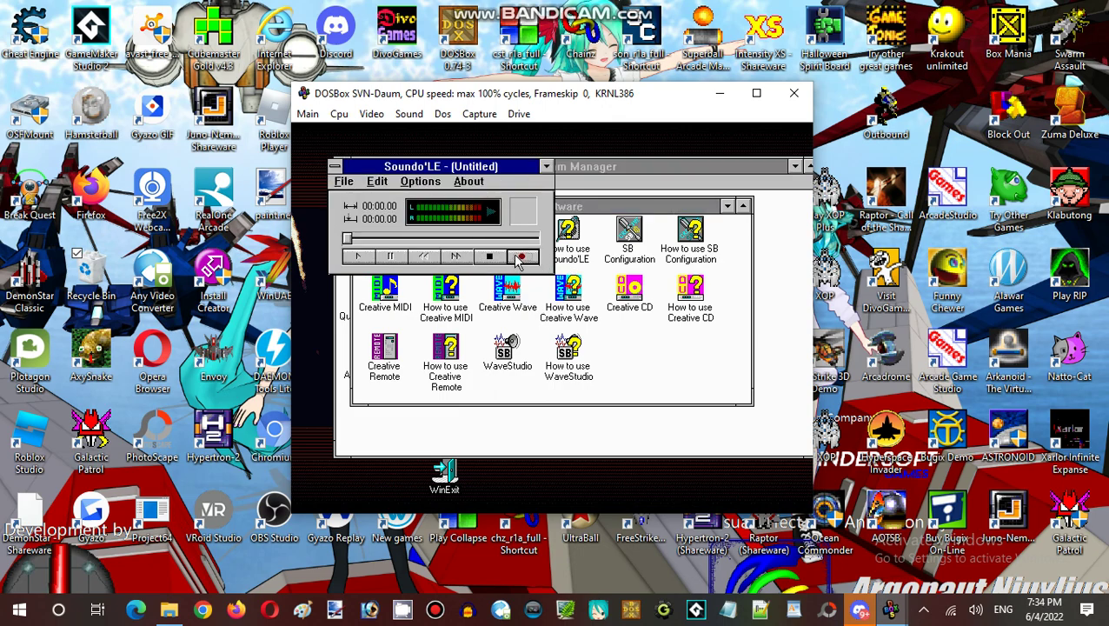
click(522, 256)
click(549, 345)
click(525, 259)
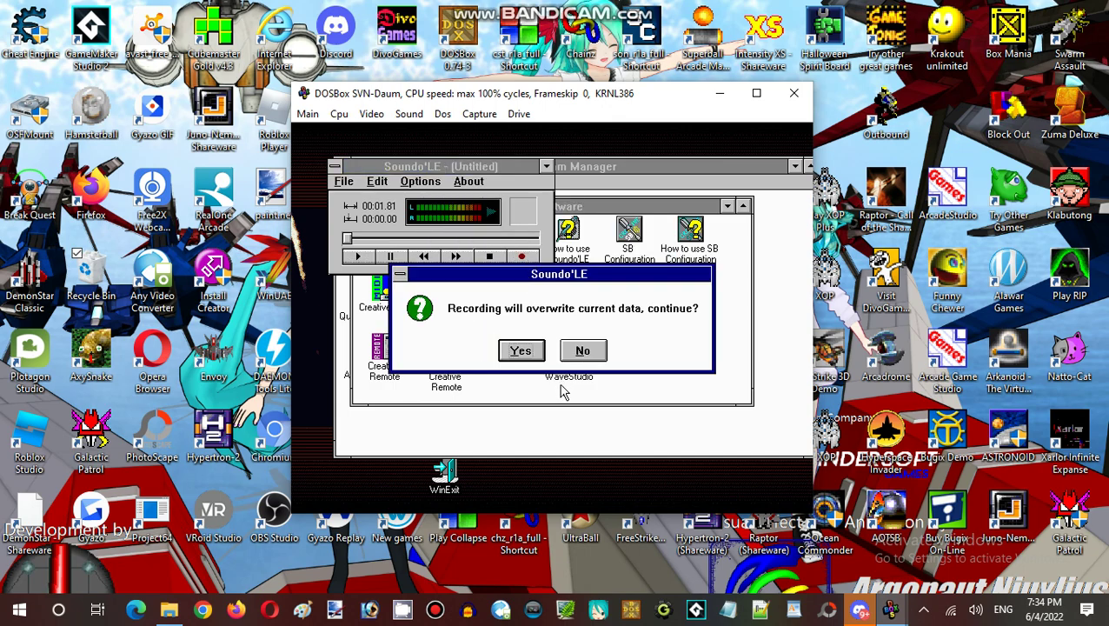
click(530, 348)
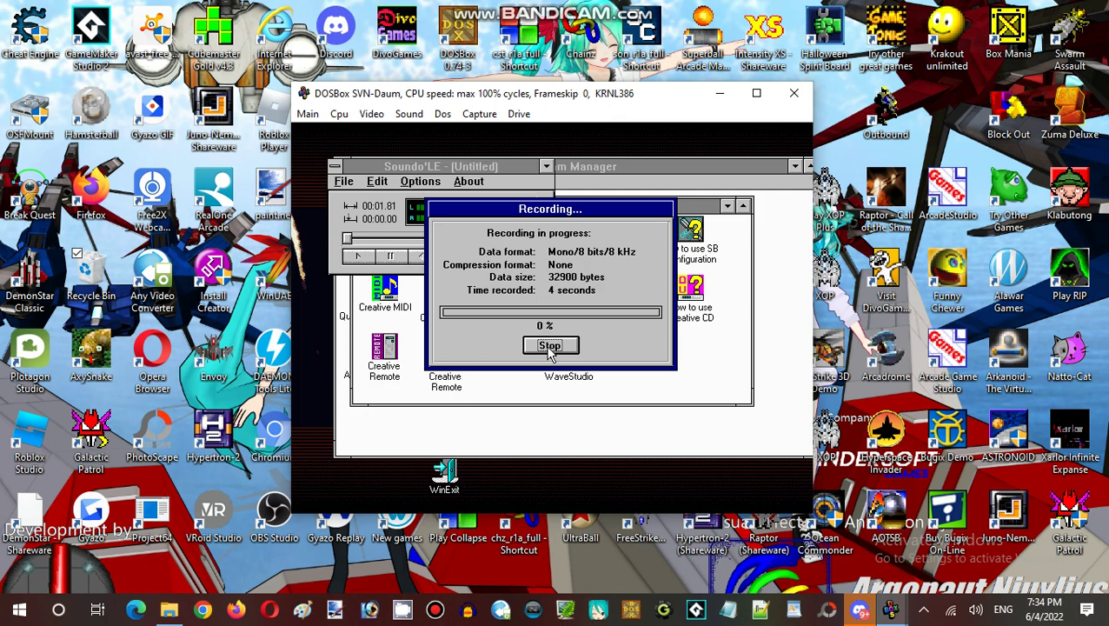
click(549, 346)
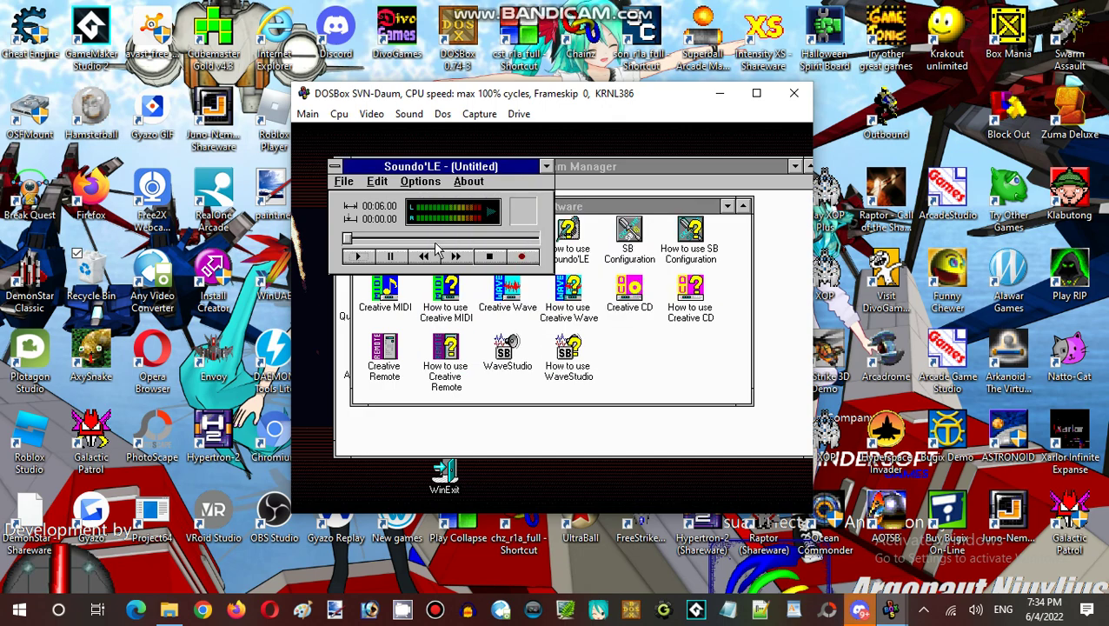
Step: Play back the recorded clip and exit Soundo'LE
click(354, 257)
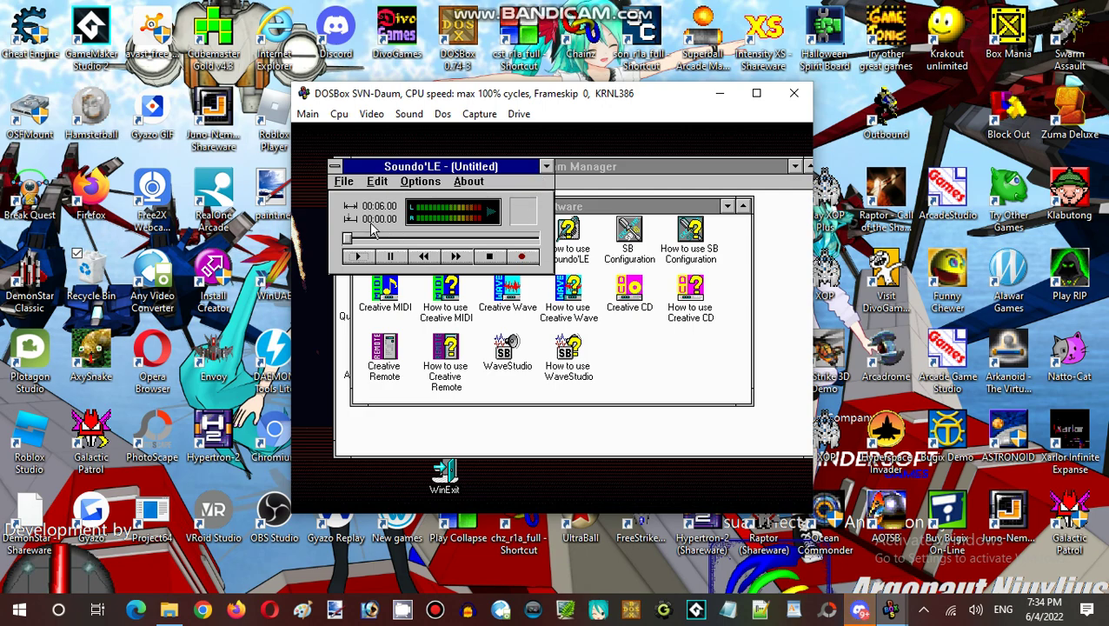
click(347, 182)
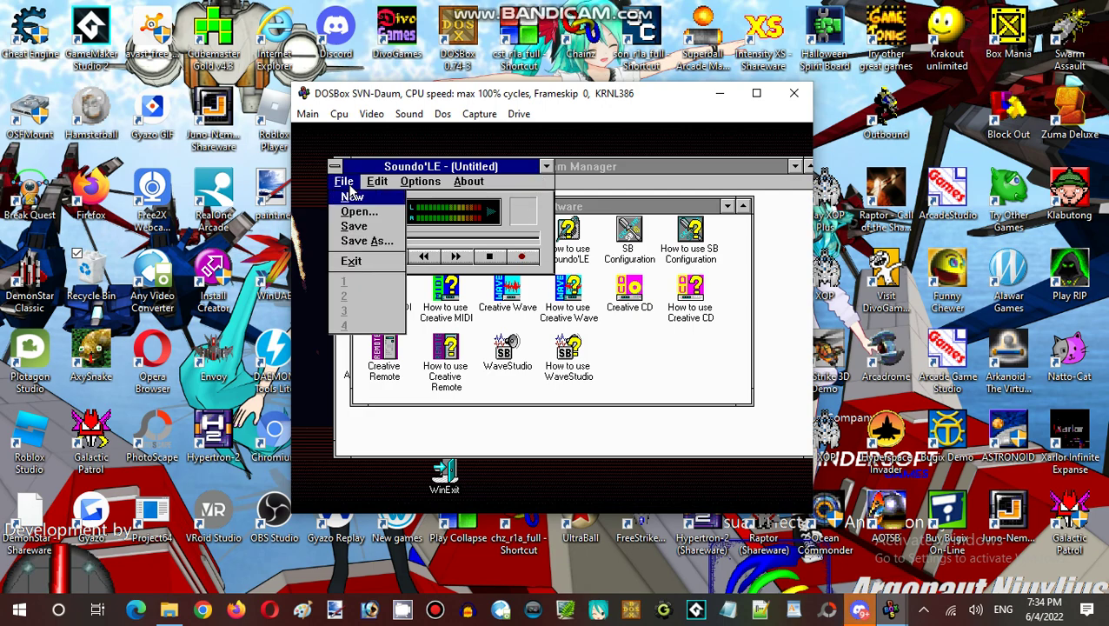
click(365, 261)
Step: Answer Soundo'LE's save prompt and launch Creative Wave
click(564, 357)
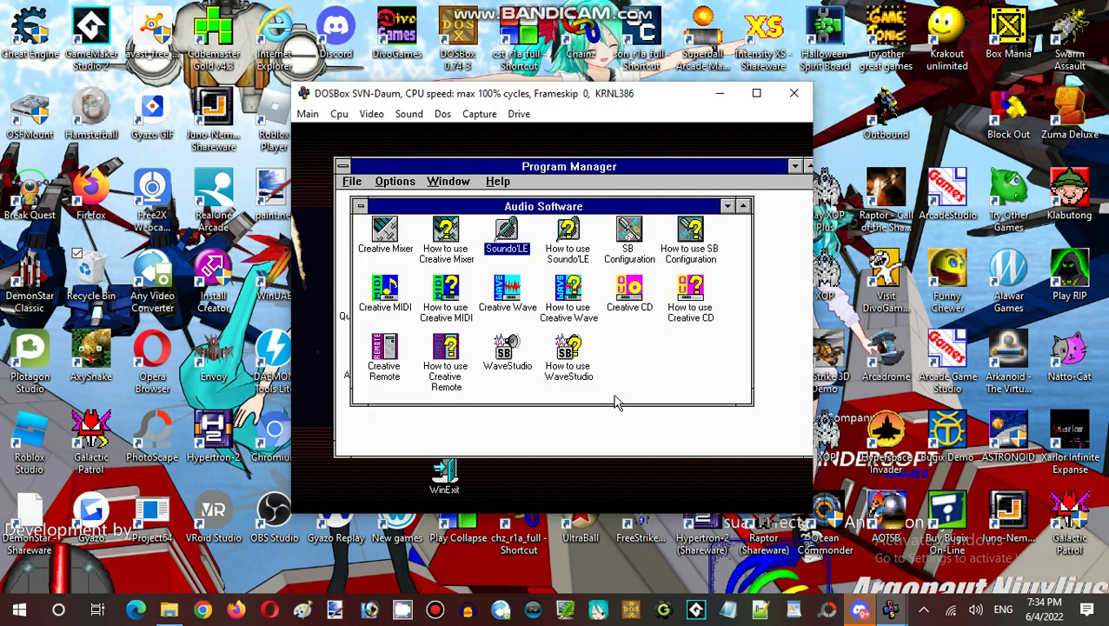
click(506, 309)
double_click(502, 302)
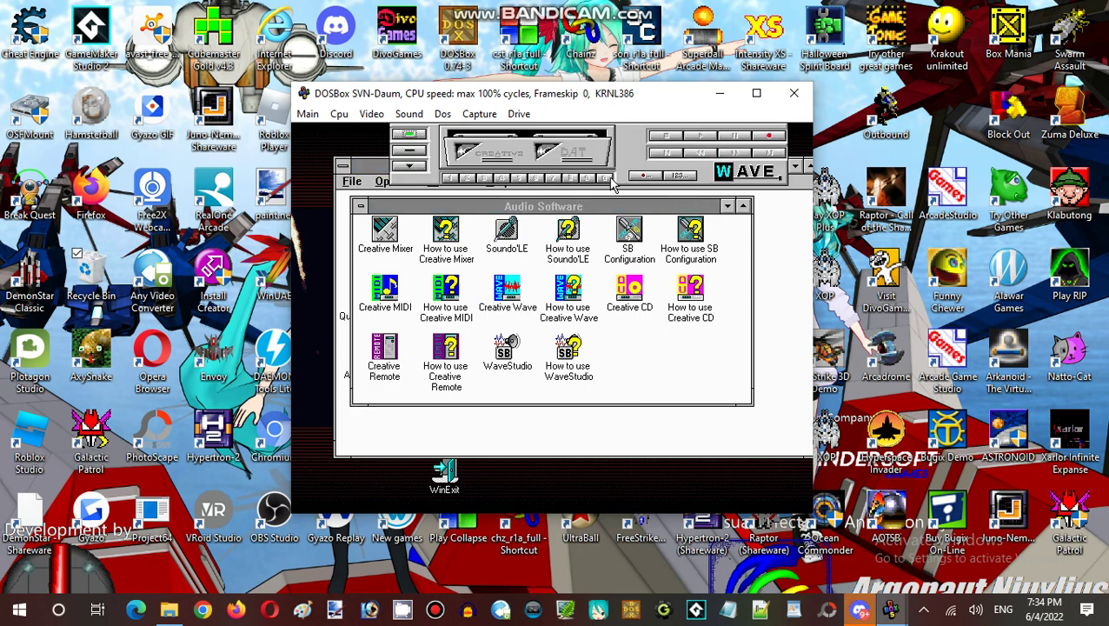
Step: Start a new wave recording, cancel its File Name prompt, and minimize Creative Wave
click(769, 137)
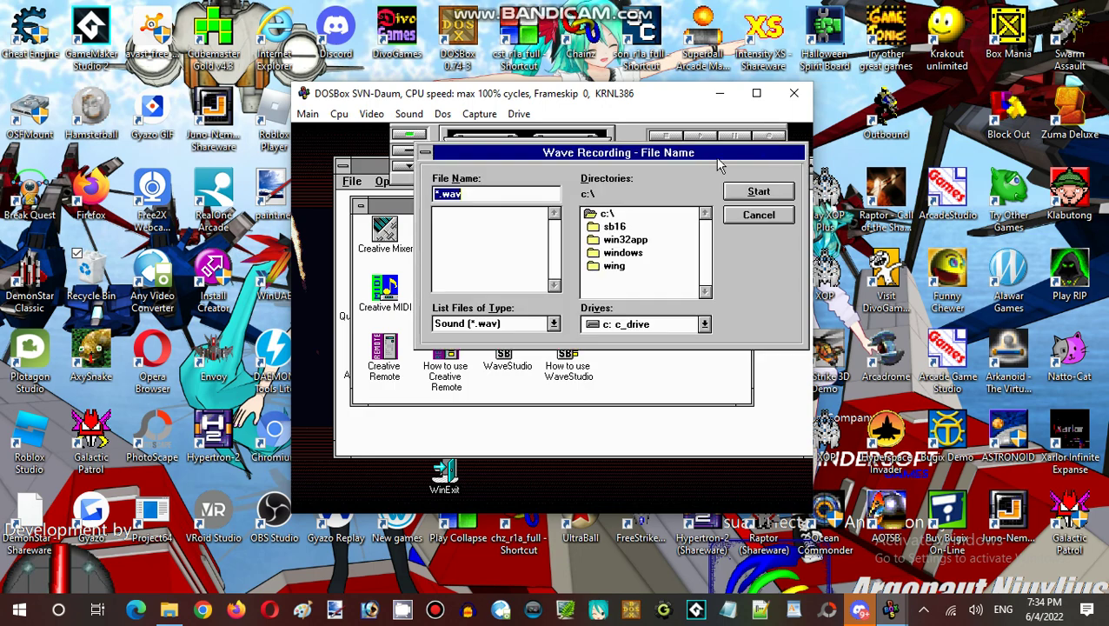
click(780, 216)
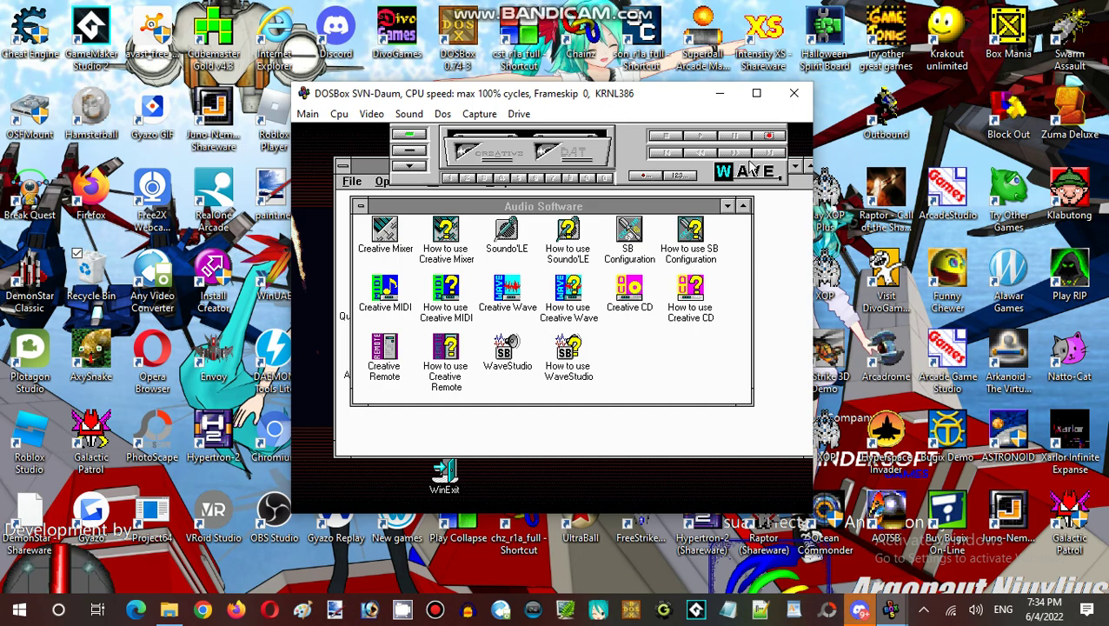
click(409, 165)
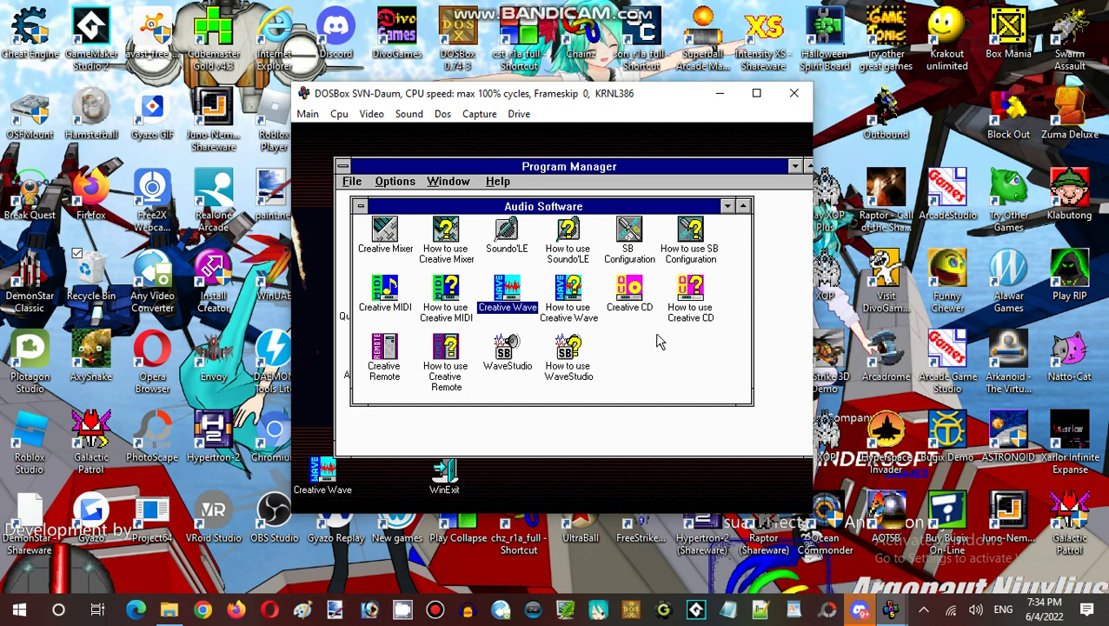
Step: Launch Creative Mixer and minimize it to an icon
double_click(390, 233)
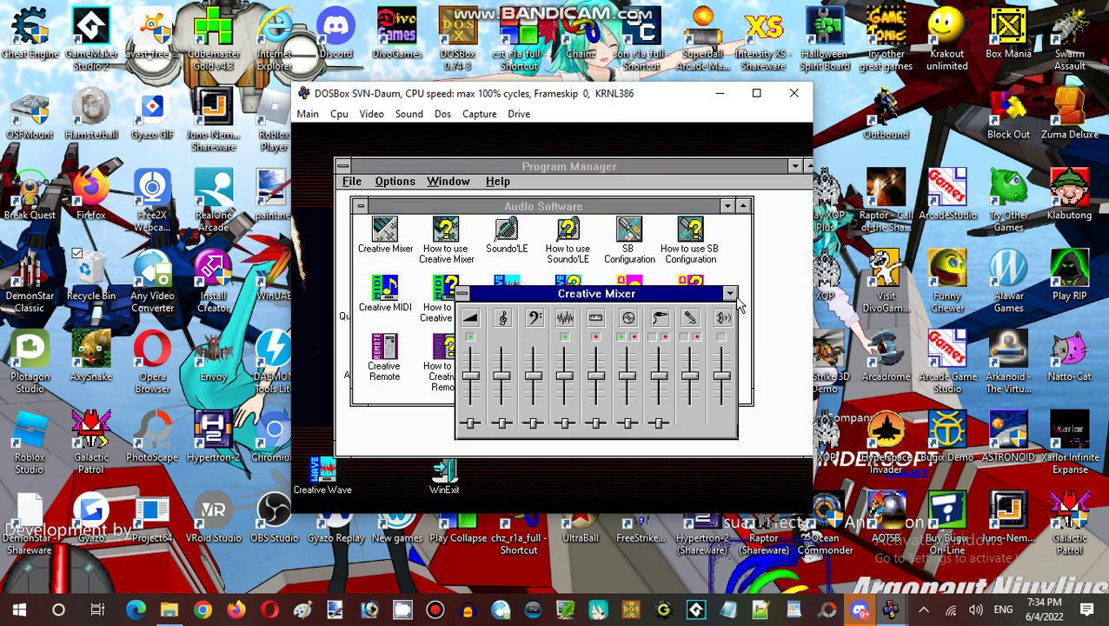
click(730, 294)
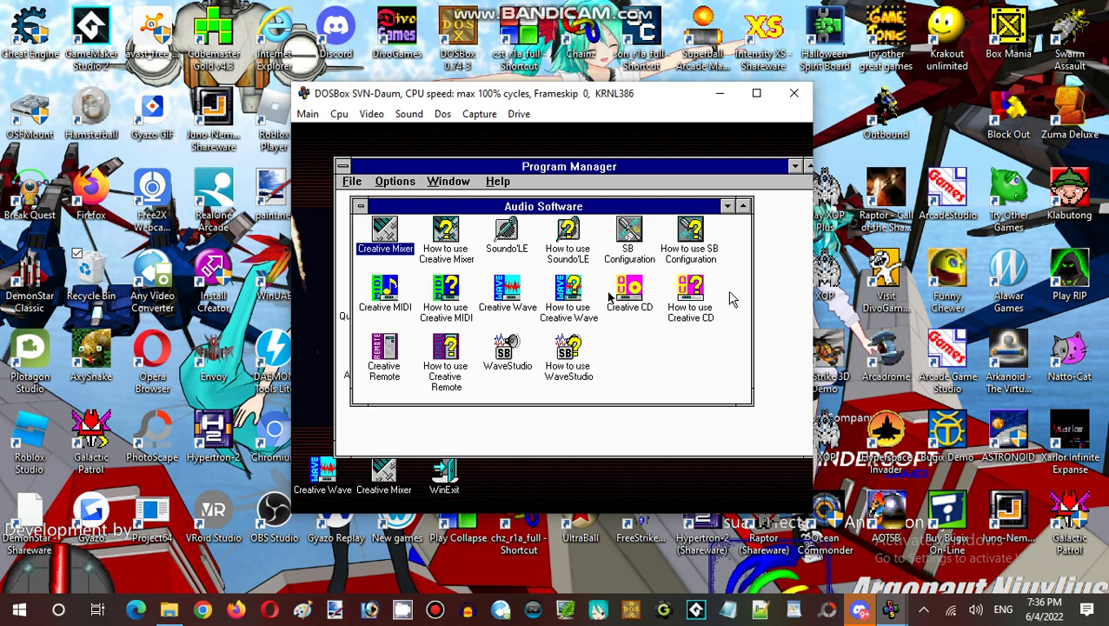
click(859, 612)
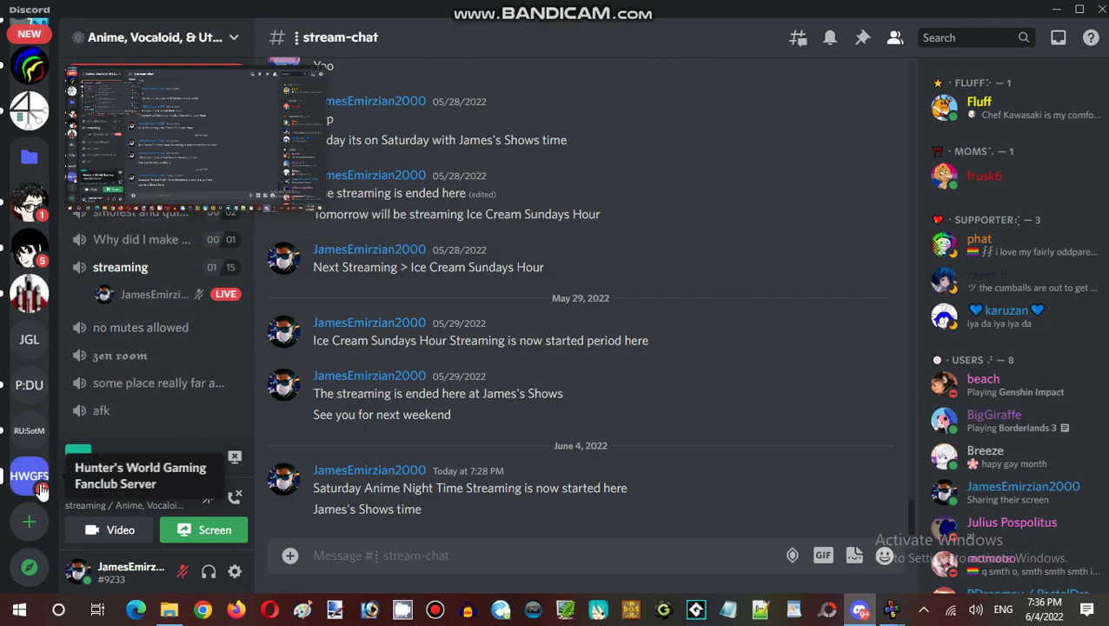
click(1057, 10)
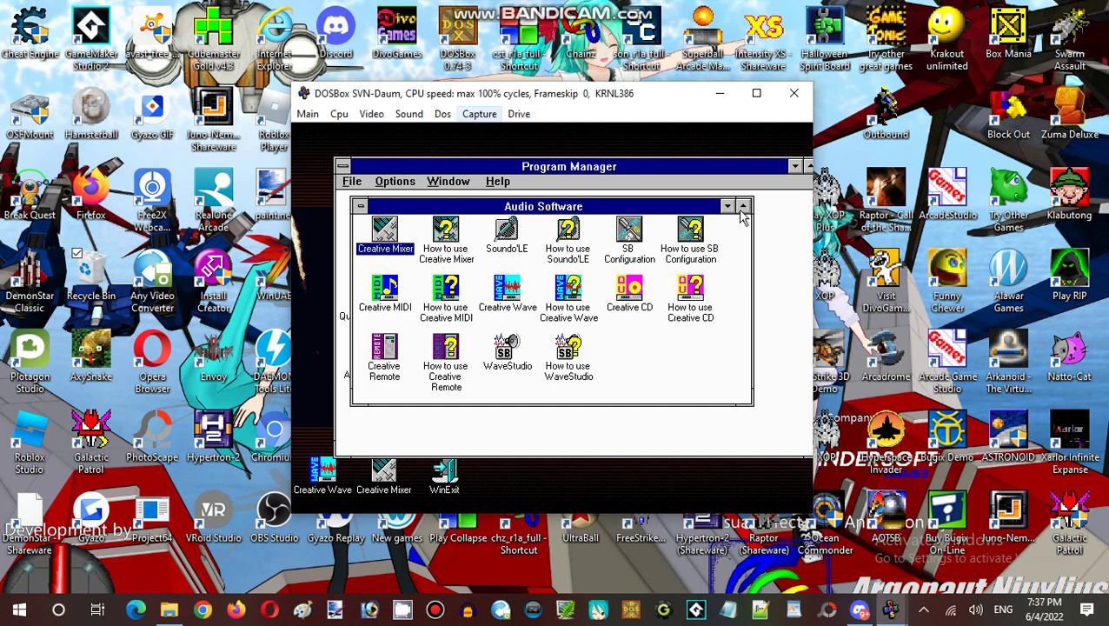
double_click(669, 227)
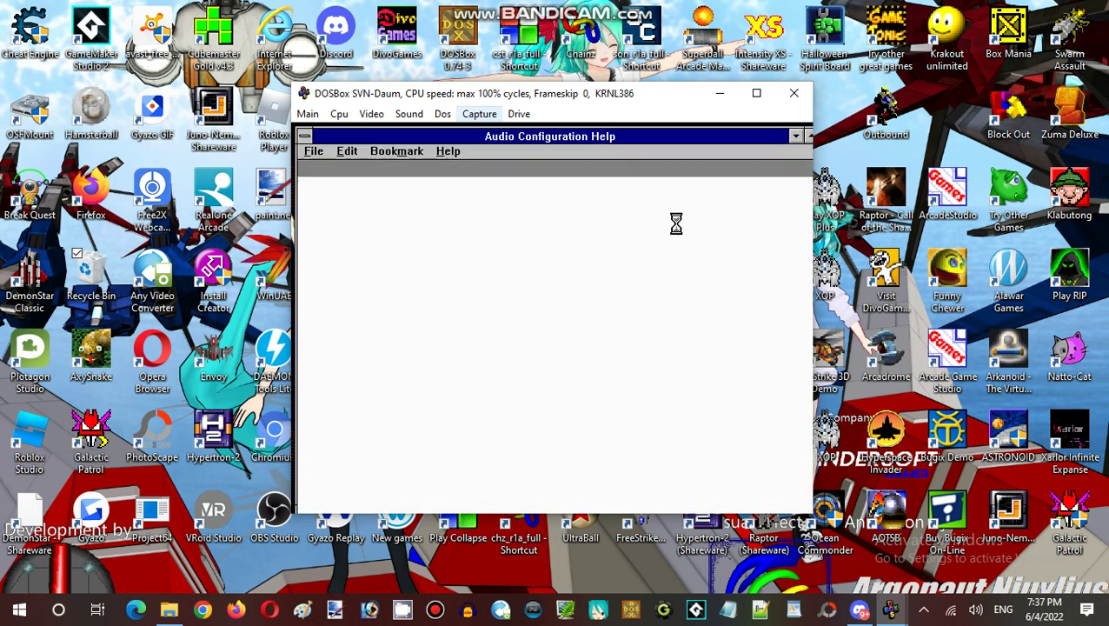
click(349, 243)
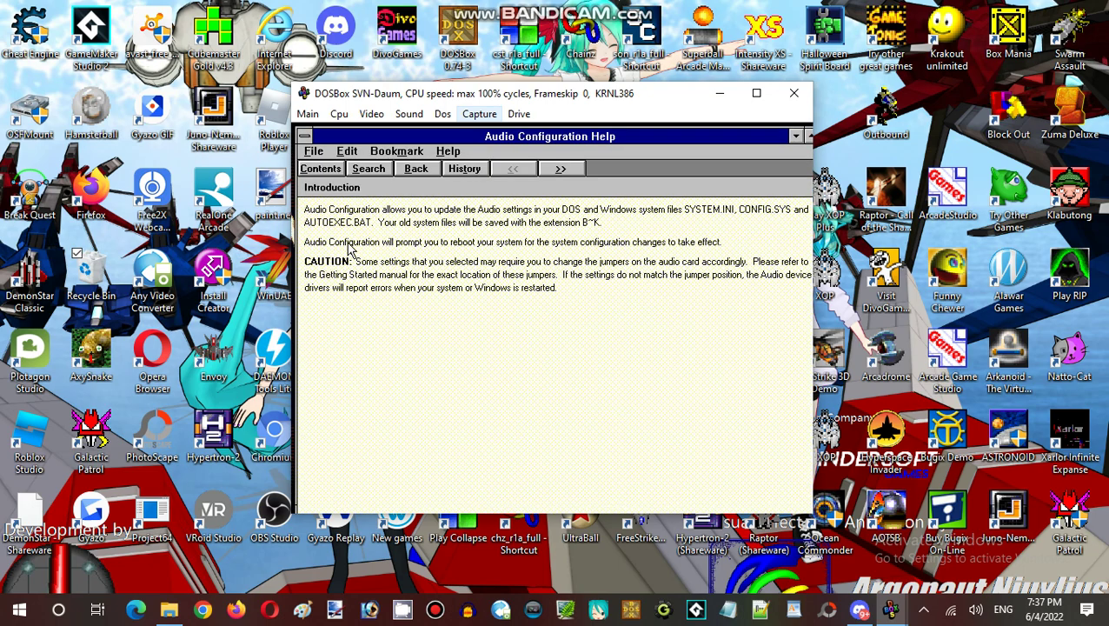
click(314, 151)
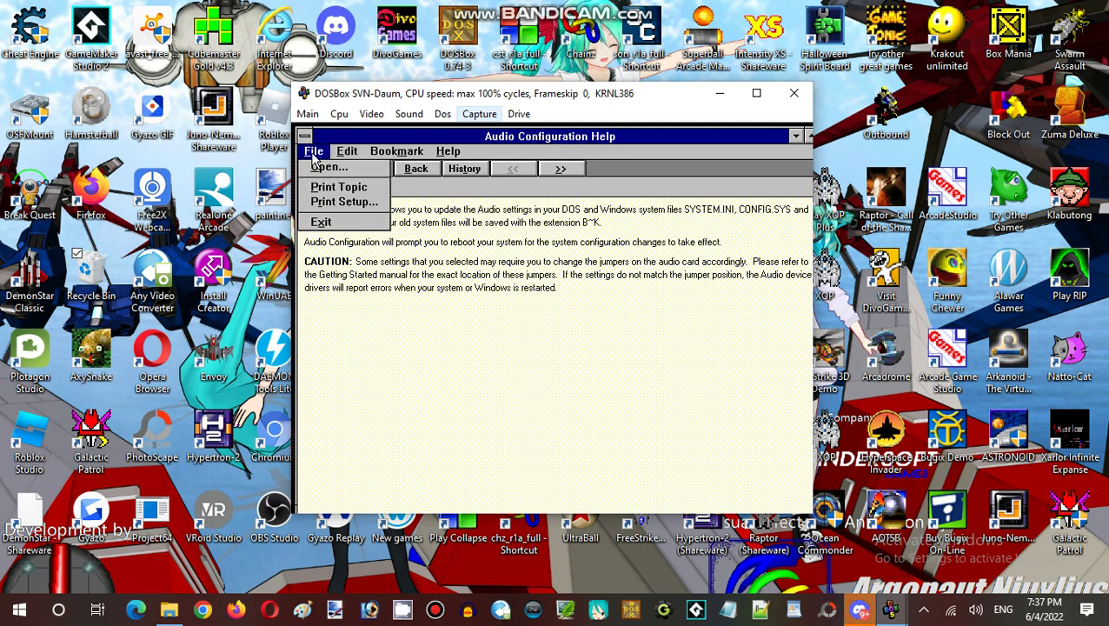
click(324, 223)
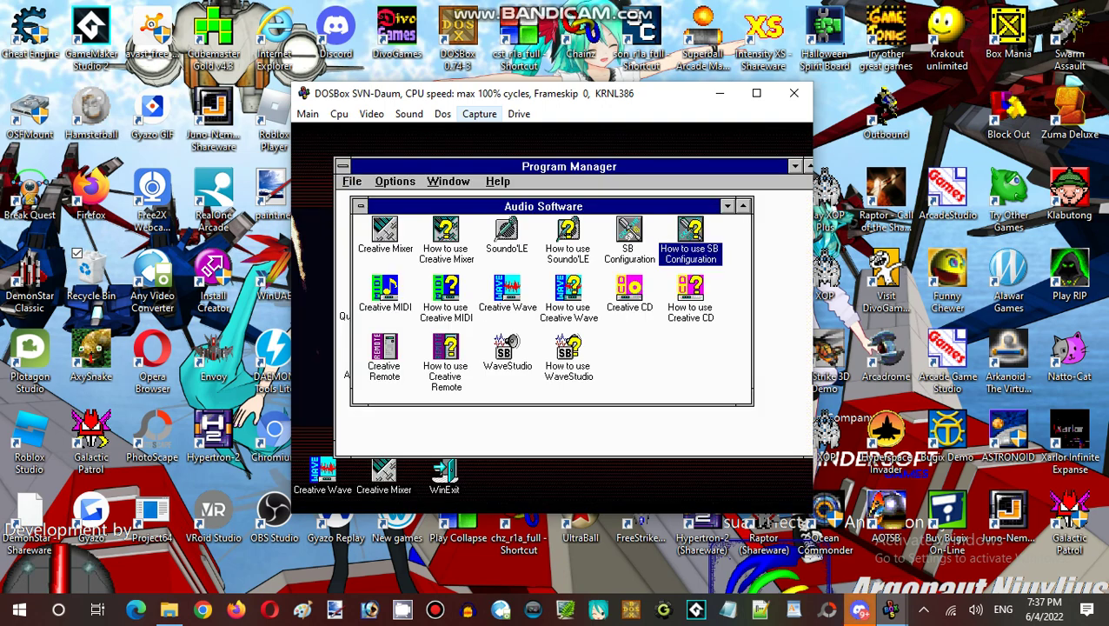
click(626, 292)
click(708, 294)
double_click(701, 296)
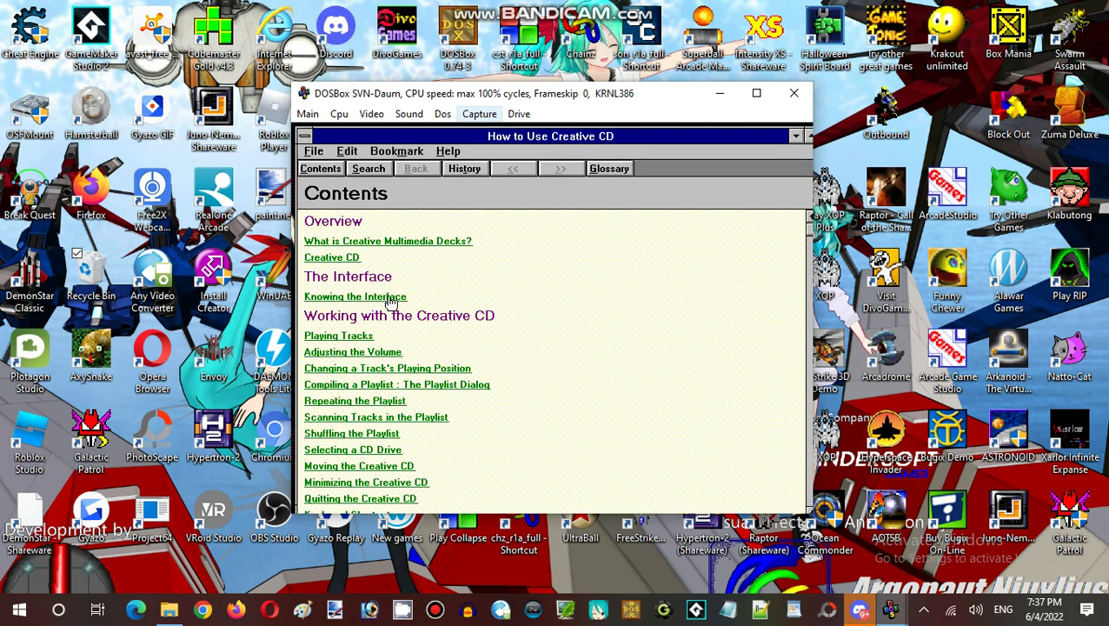
click(313, 152)
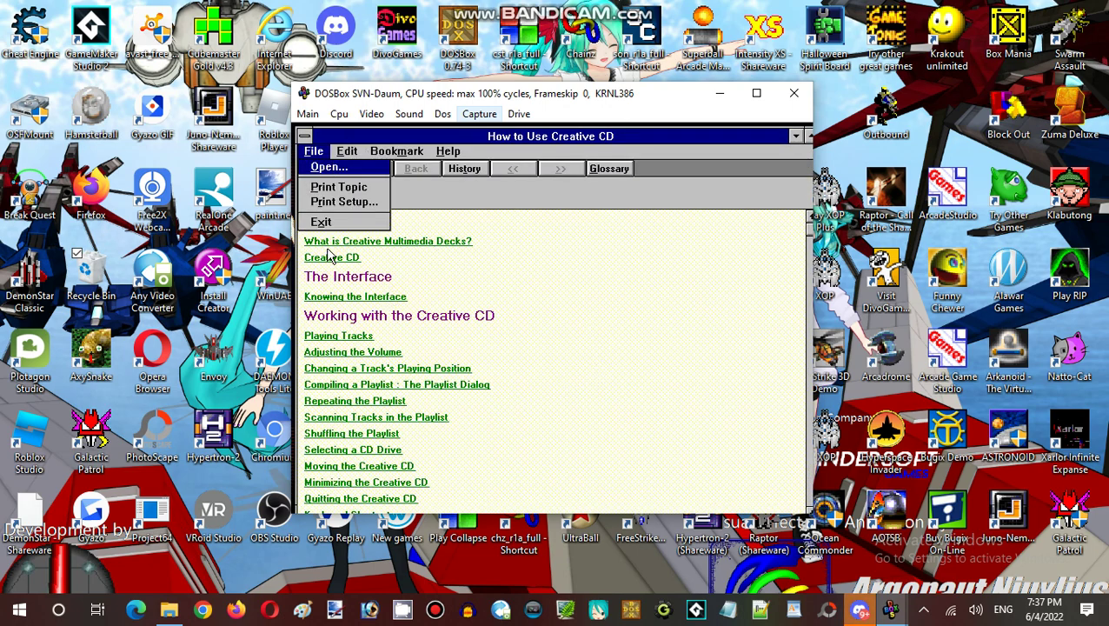
click(320, 224)
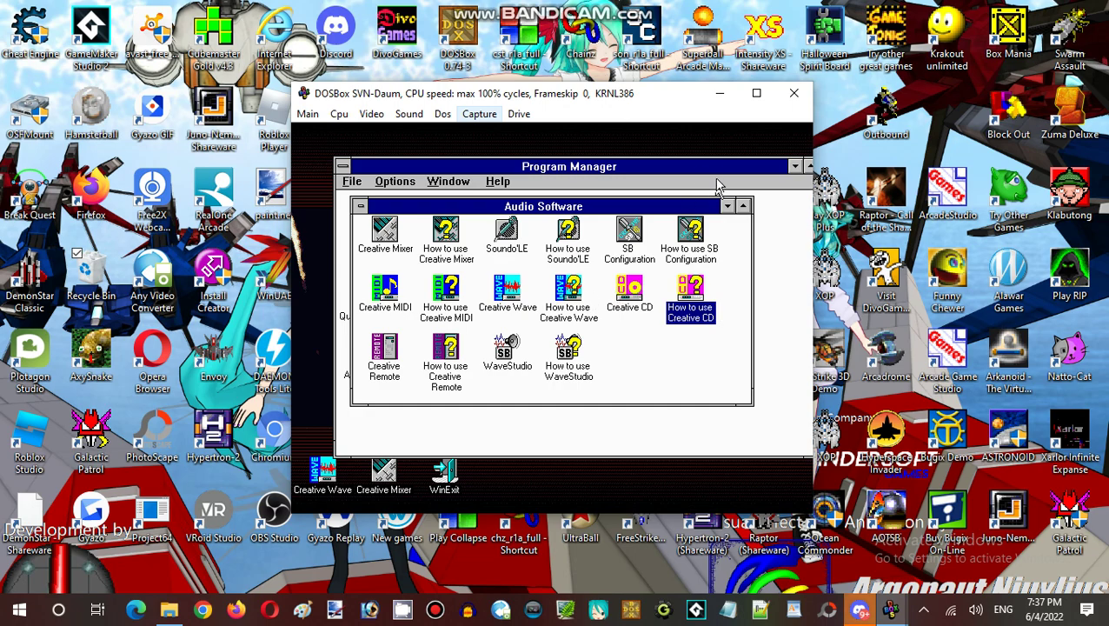
Step: Minimize Audio Software, open the QuickTime for Windows group, and select Movie Player
click(727, 206)
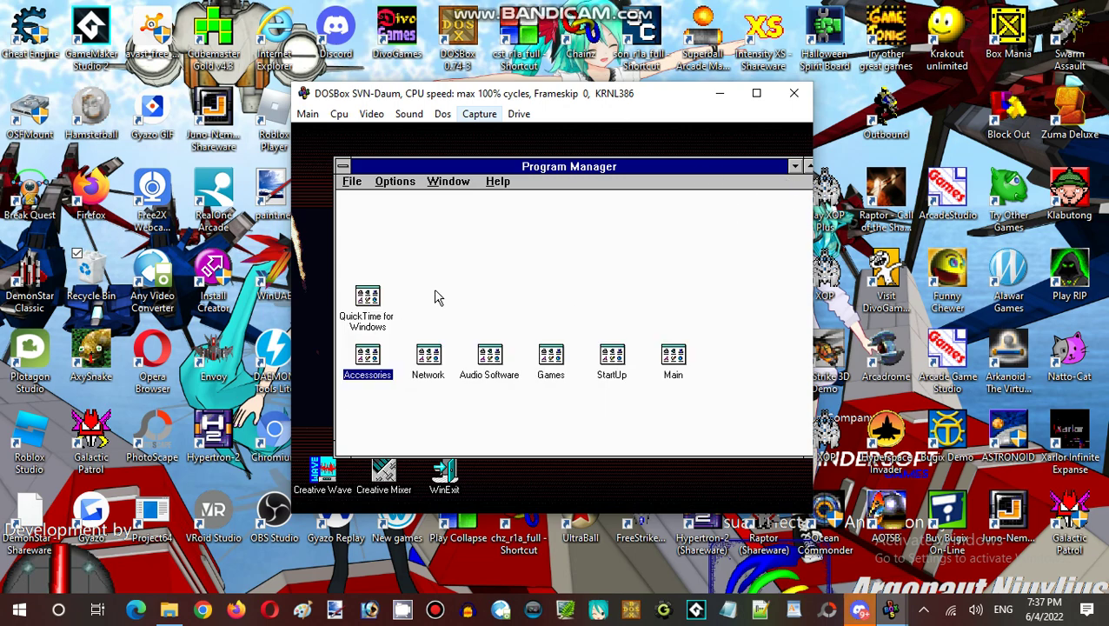
click(349, 304)
double_click(357, 301)
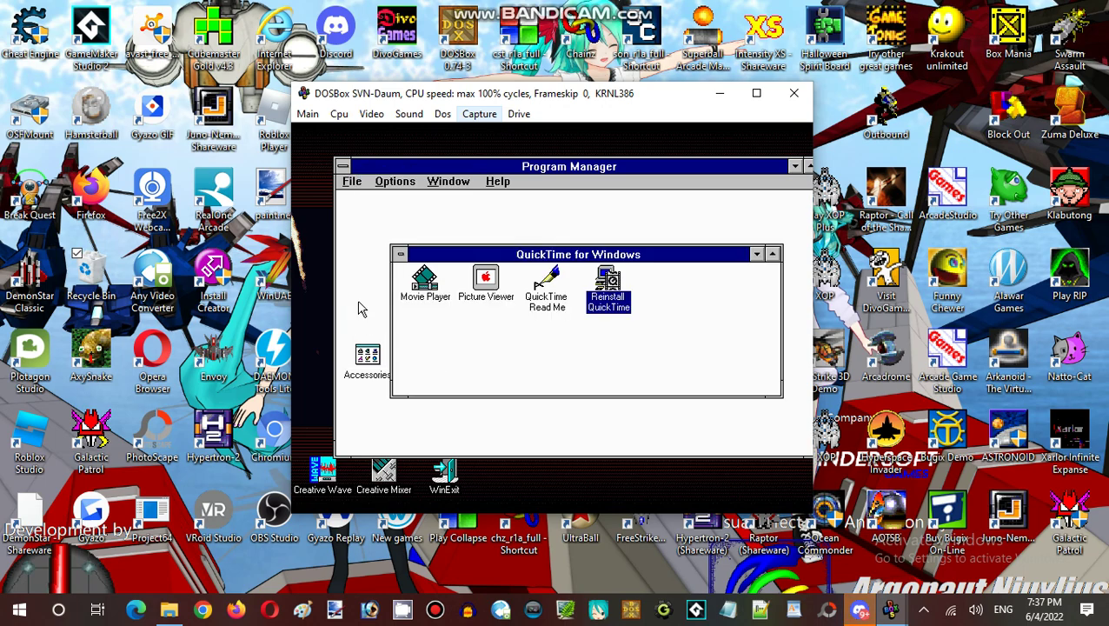
click(426, 286)
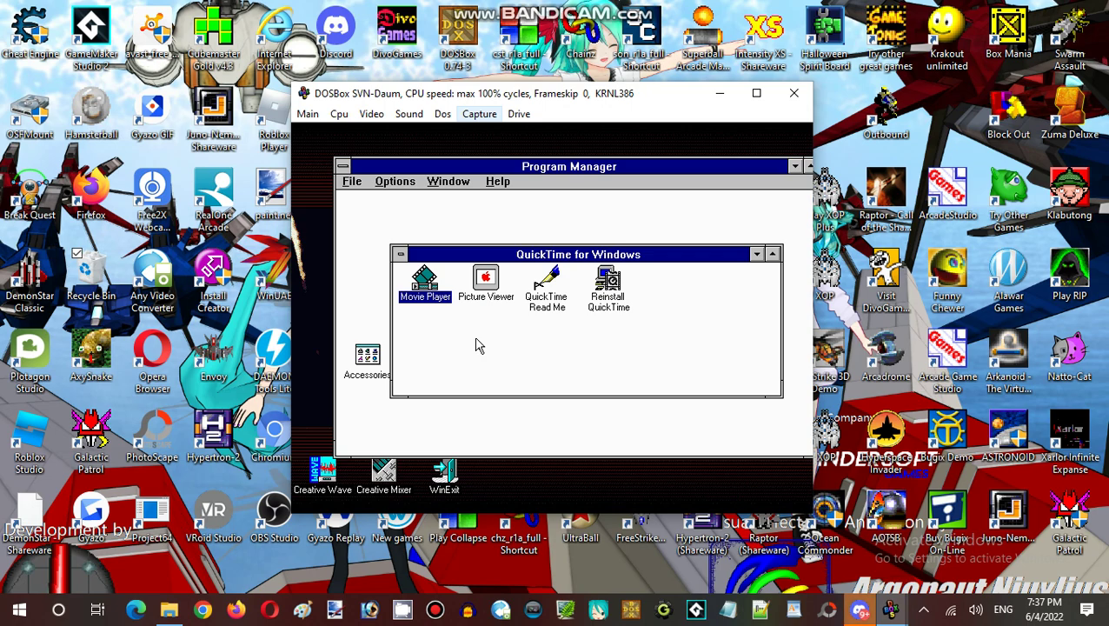
Step: Launch Movie Player and view its About box
double_click(409, 273)
click(398, 202)
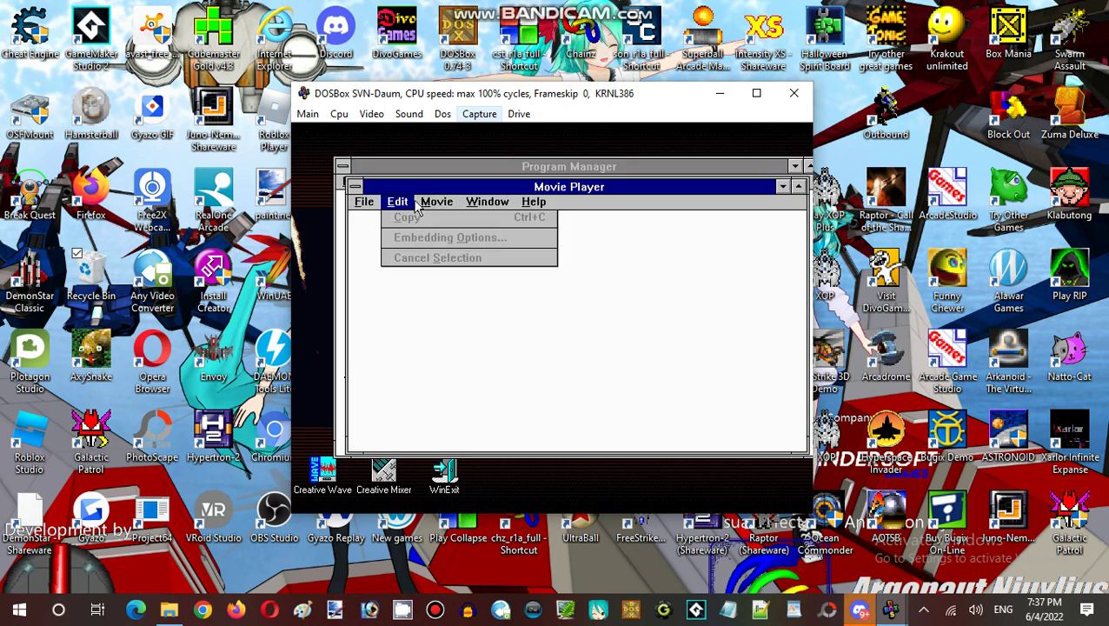
click(534, 201)
click(546, 253)
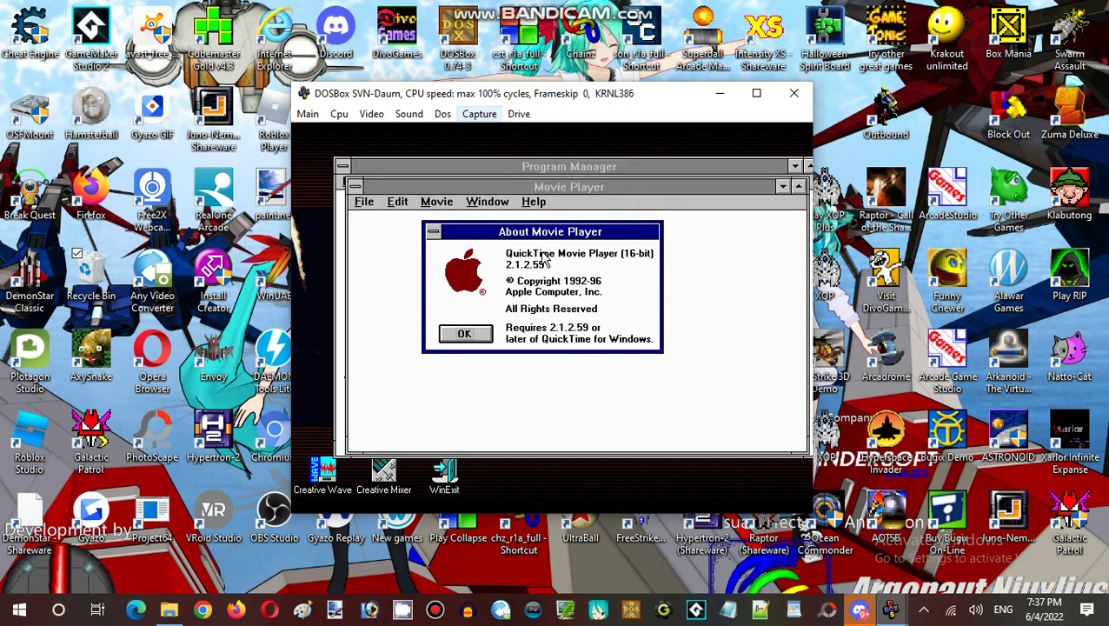
click(464, 334)
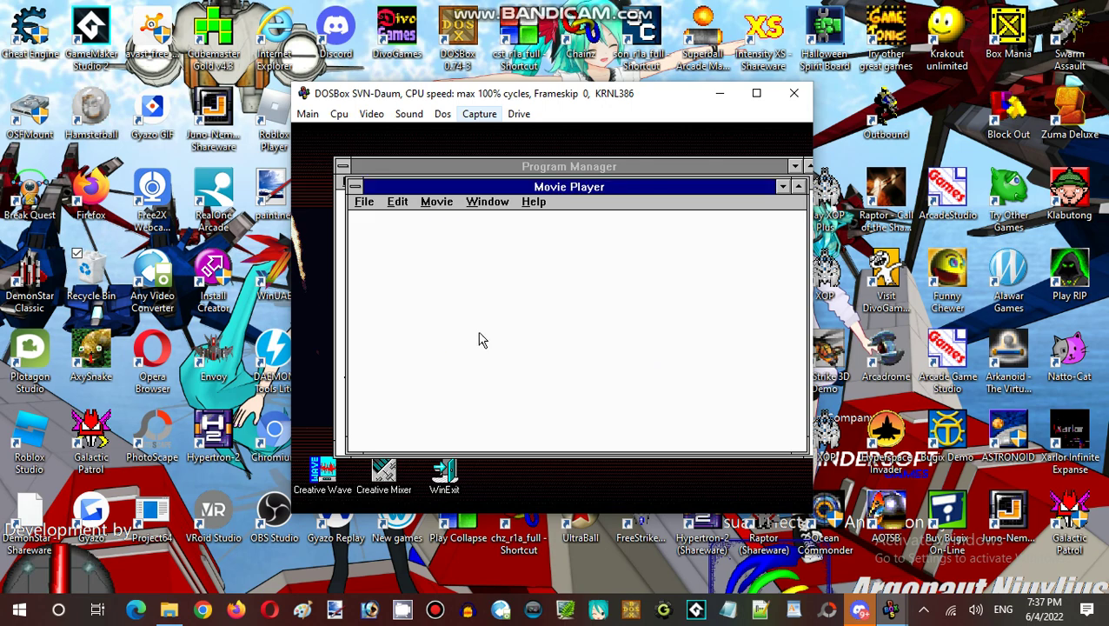
Step: Open Movie Player Help contents, exit Help, and show the File menu
click(534, 203)
click(557, 217)
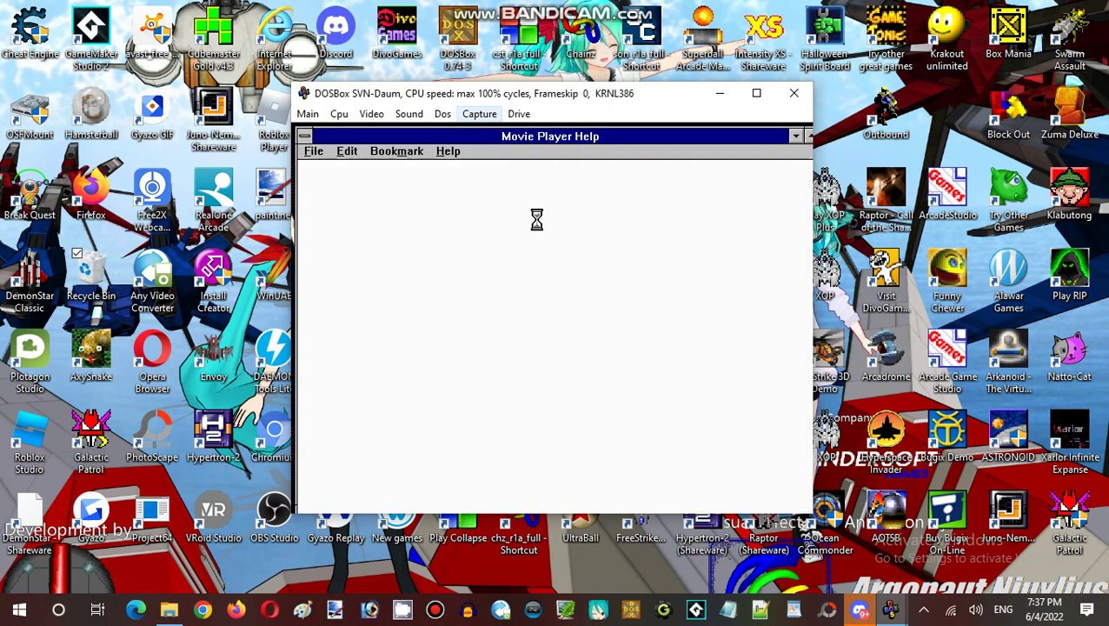
click(314, 151)
click(332, 219)
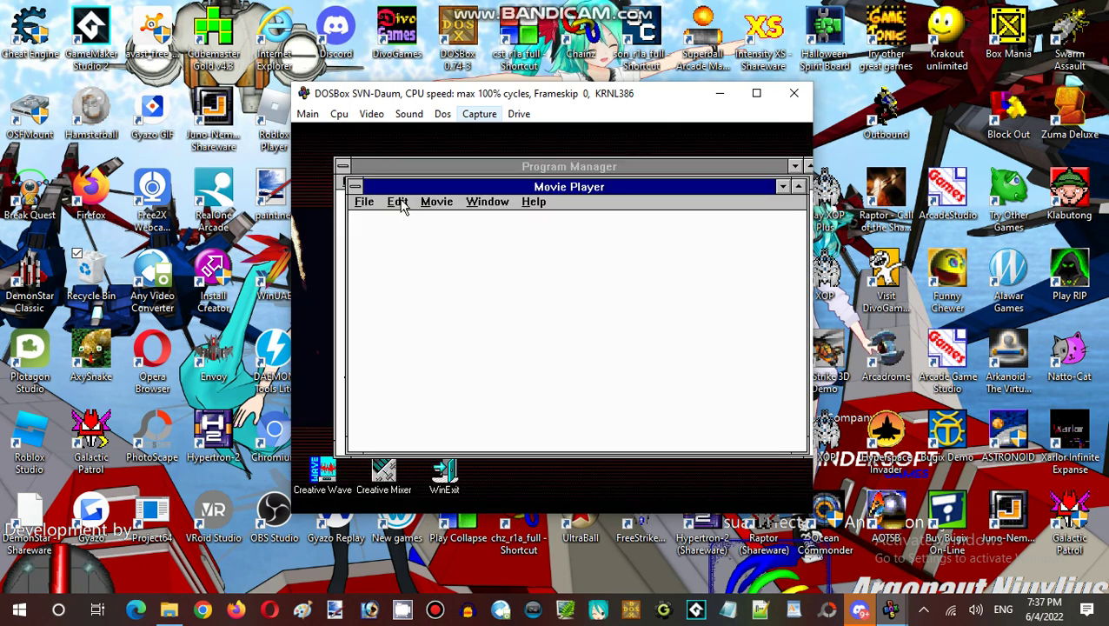
click(379, 203)
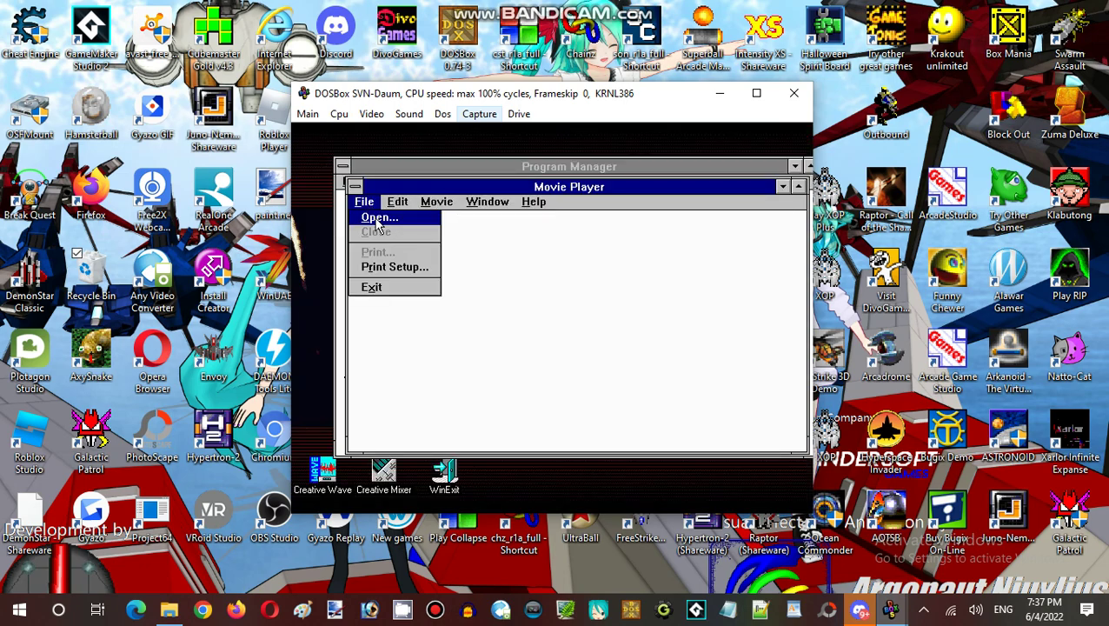
Step: Open the sample movie in Movie Player and play it
click(380, 218)
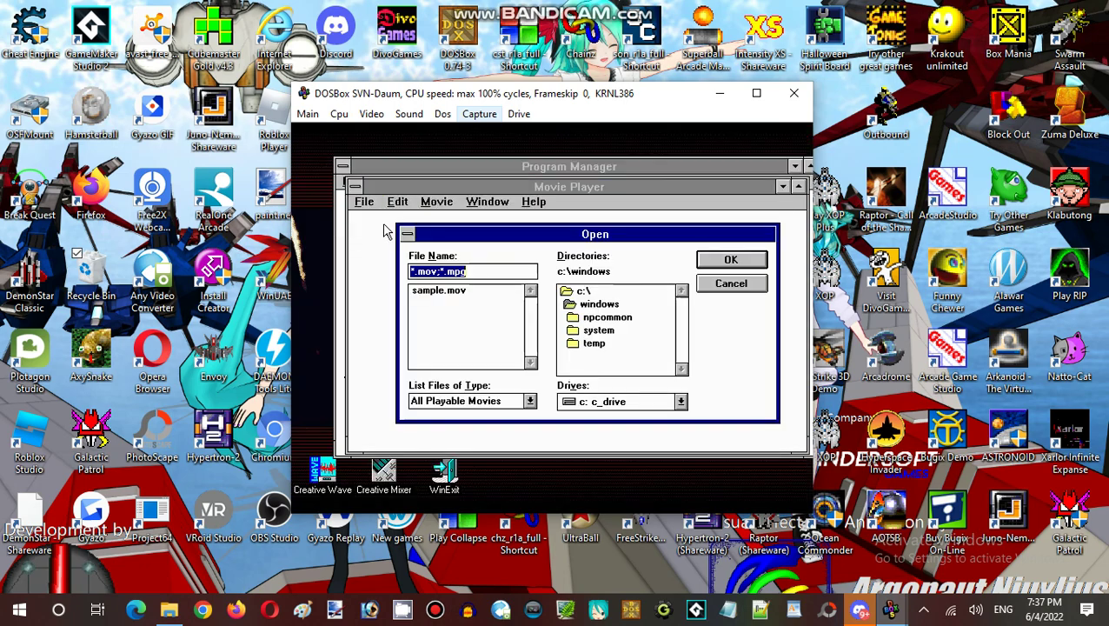
double_click(441, 292)
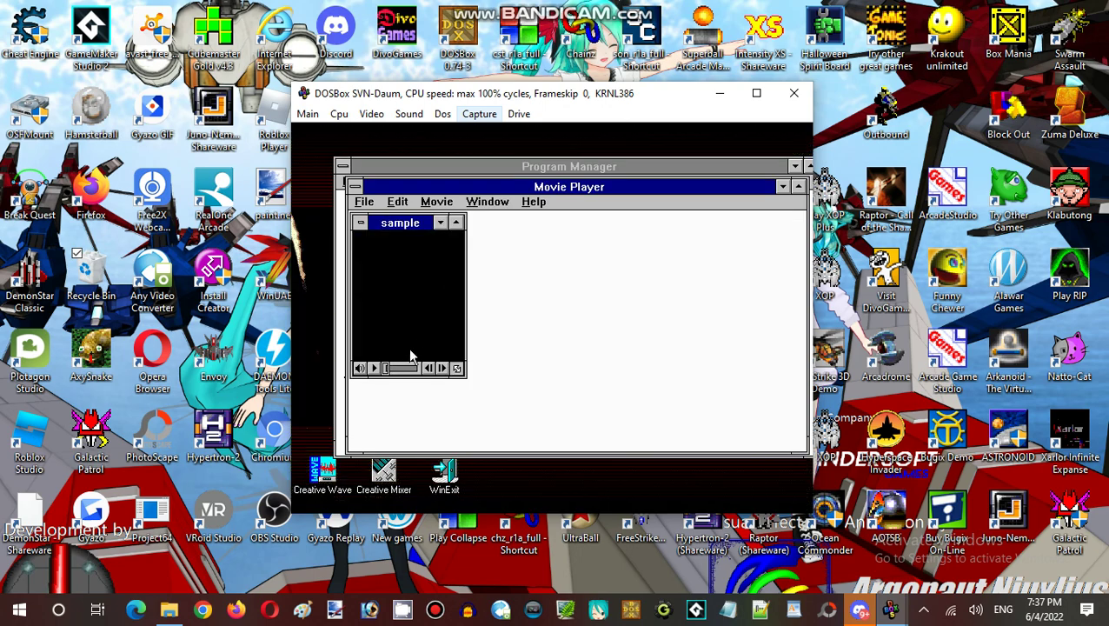
click(374, 367)
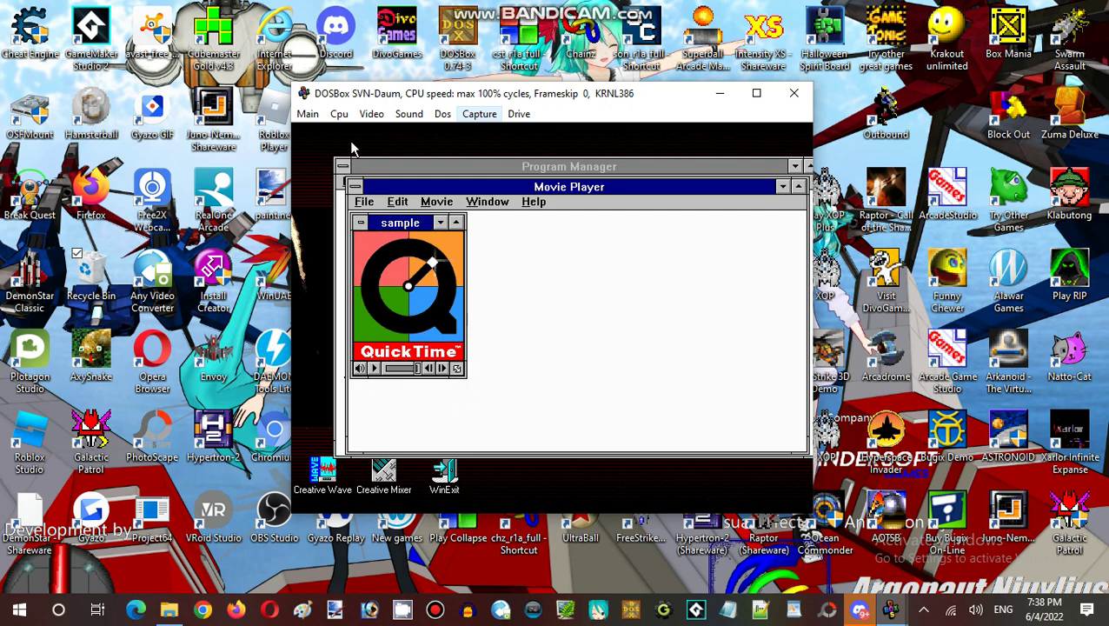
Step: Minimize the sample movie window and exit Movie Player
click(363, 223)
click(403, 337)
click(441, 222)
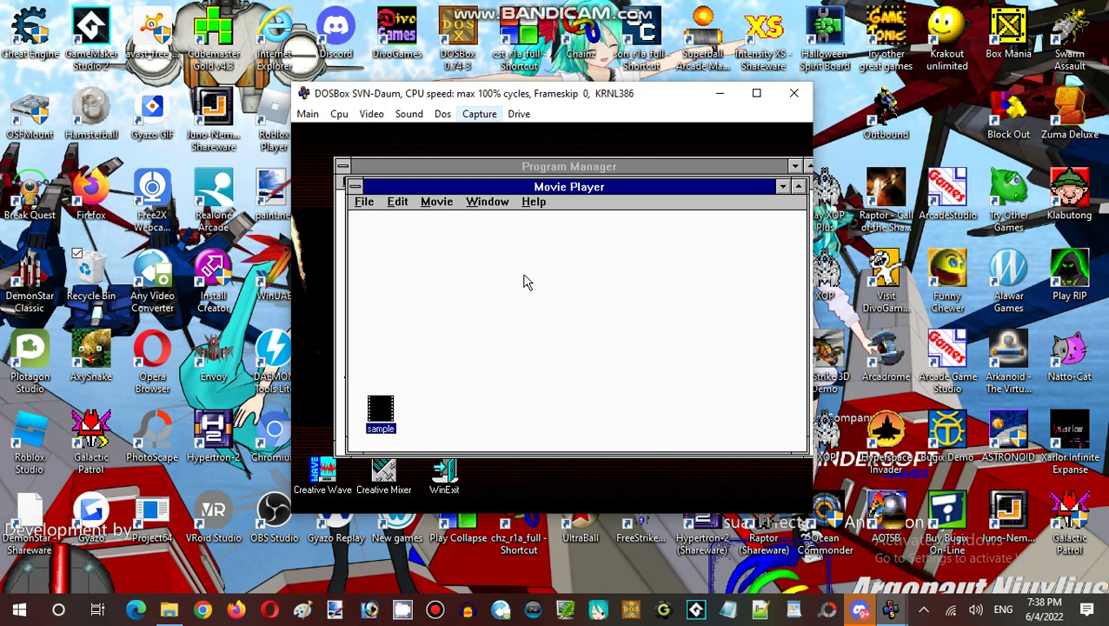
click(365, 202)
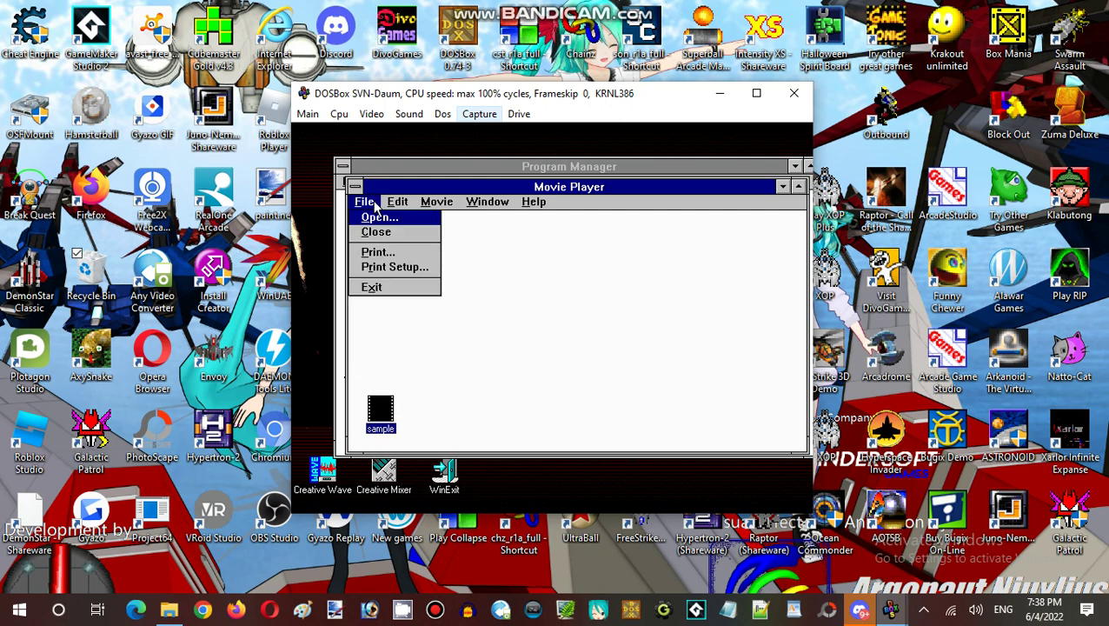
click(381, 288)
Step: Launch Picture Viewer and view its About information
double_click(478, 277)
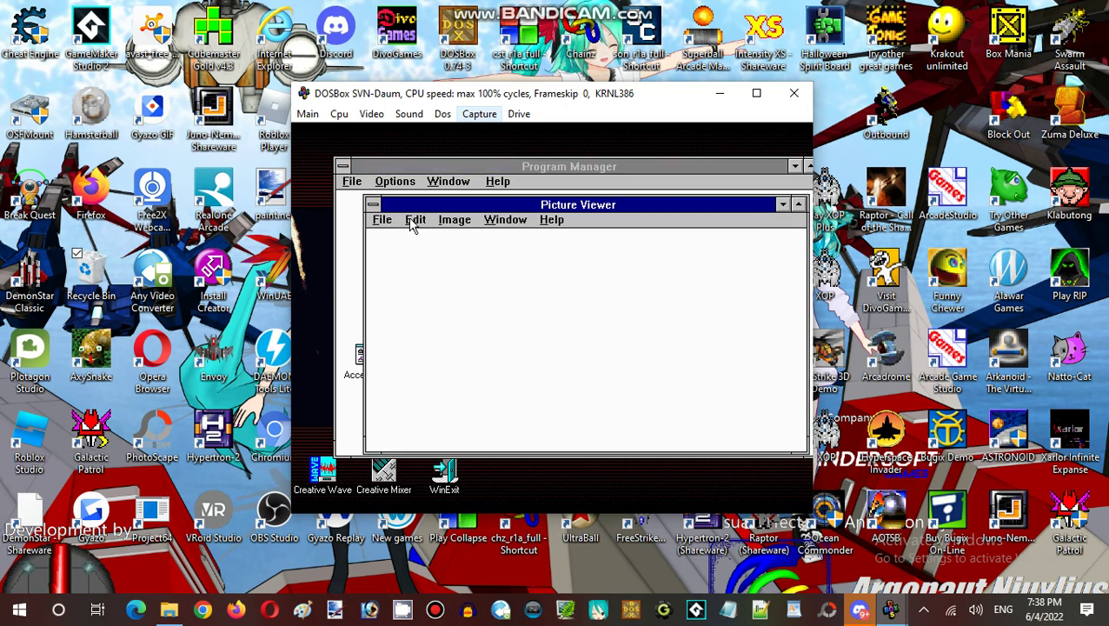
click(390, 219)
click(564, 220)
click(580, 271)
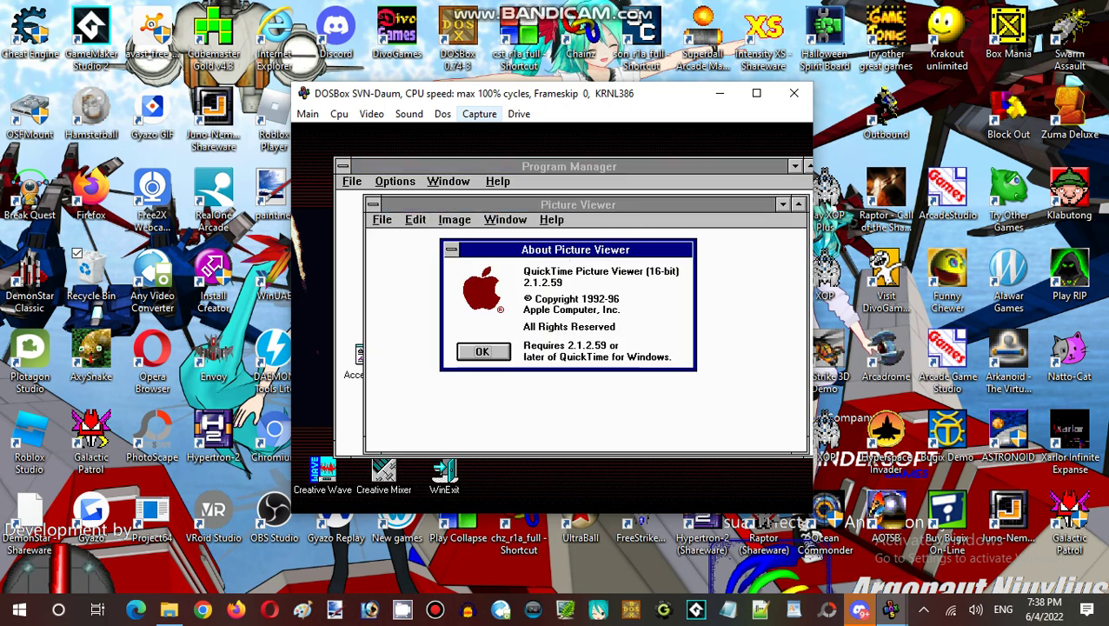
click(489, 355)
Step: Cancel Picture Viewer's Open dialog and exit Picture Viewer
click(388, 222)
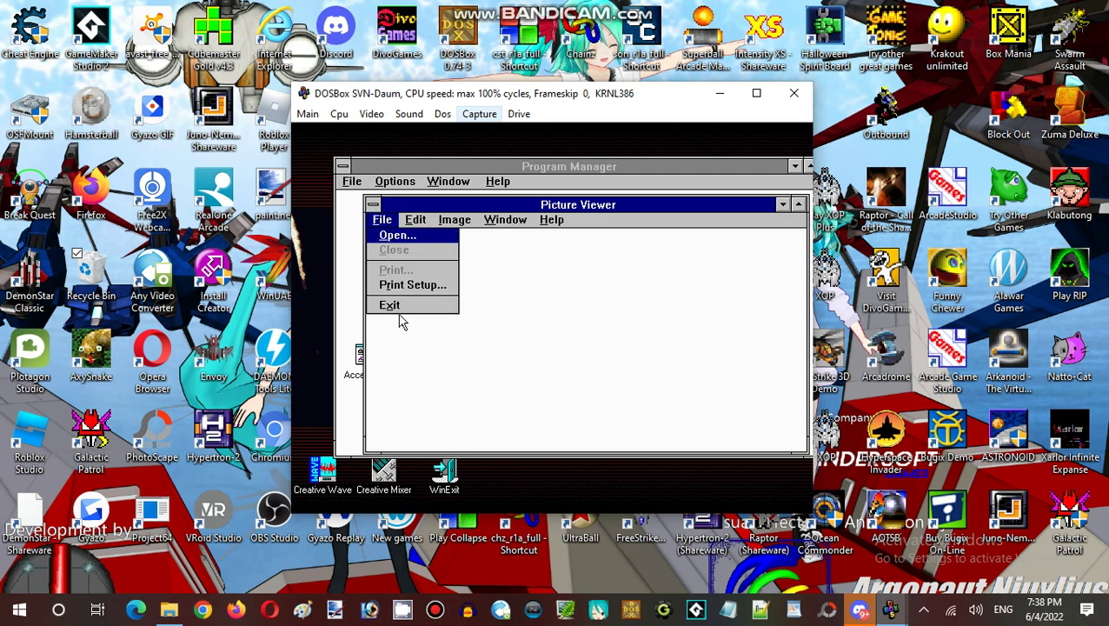
click(405, 237)
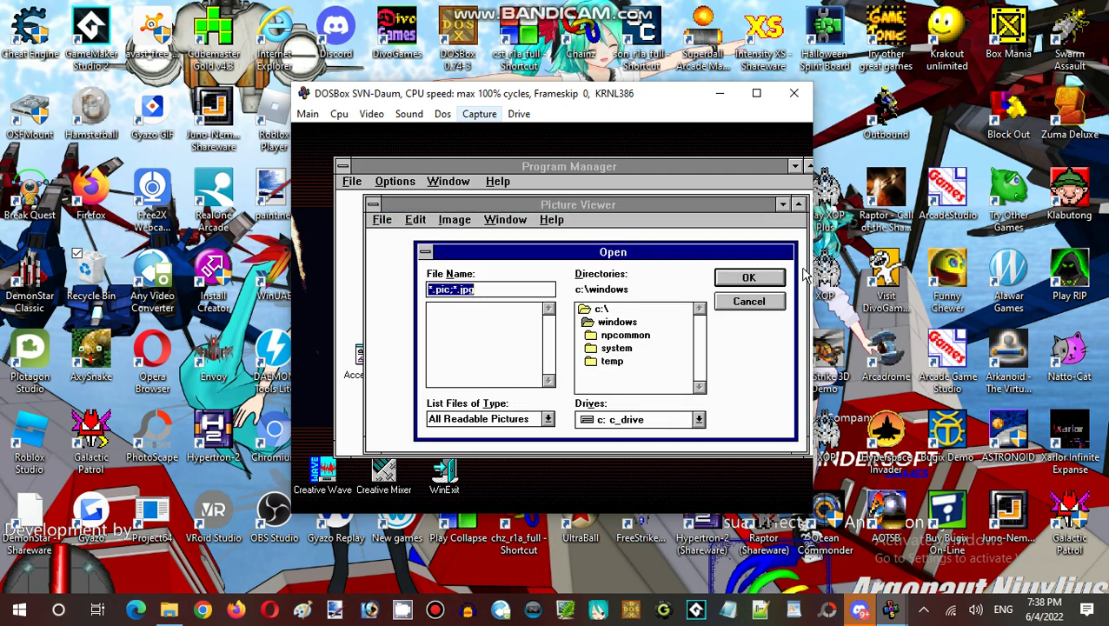
click(737, 303)
click(498, 221)
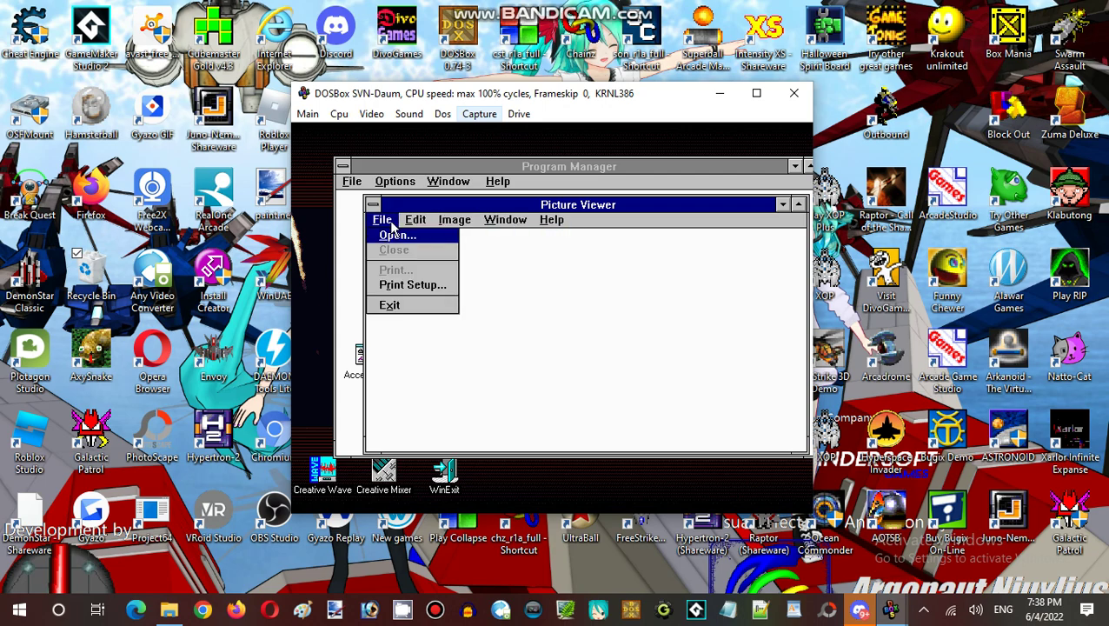
key(Left)
click(390, 306)
Step: Launch Reinstall QuickTime, disagree with the licence, and open QuickTime Read Me
click(606, 295)
double_click(606, 295)
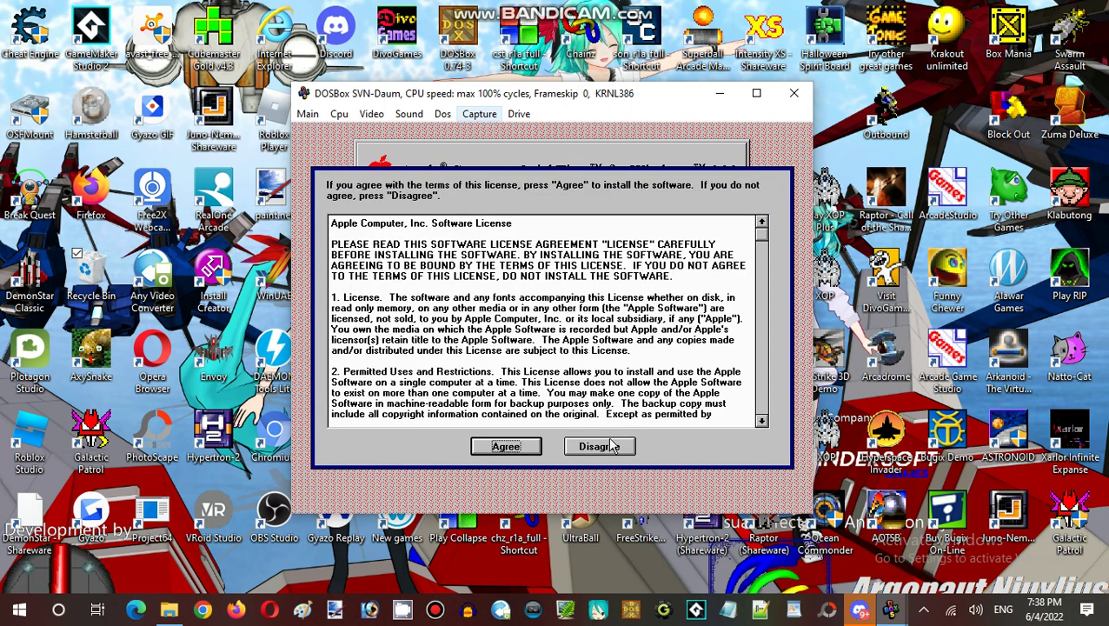
click(613, 446)
double_click(548, 292)
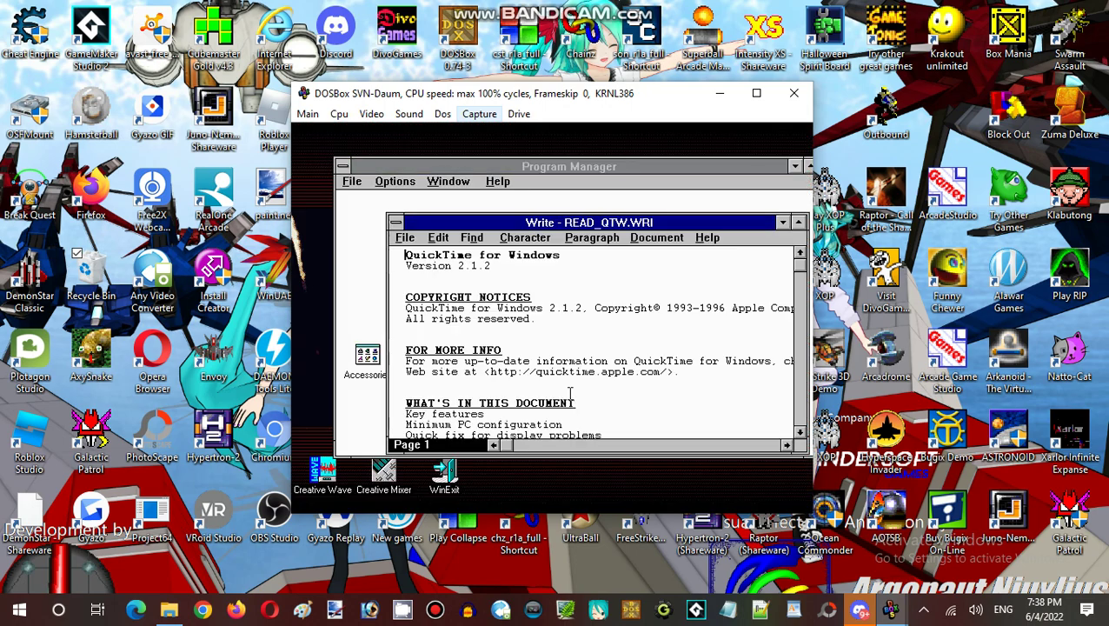
Step: Maximize READ_QTW.WRI, scroll to its end, select the Windows 95 line, and exit Write
click(801, 222)
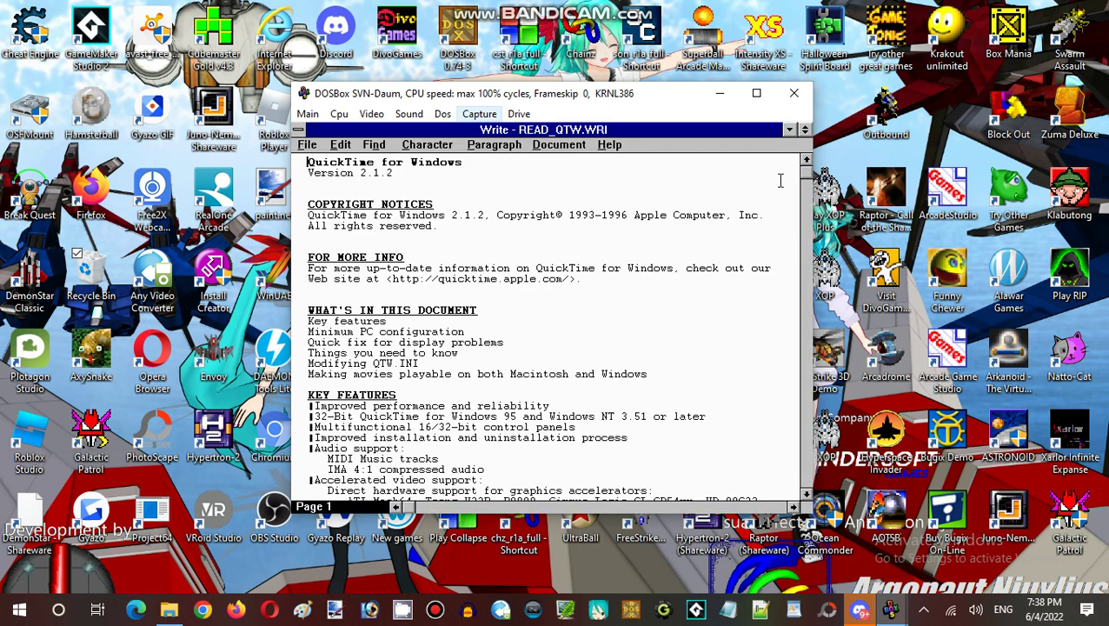
drag(806, 178, 806, 235)
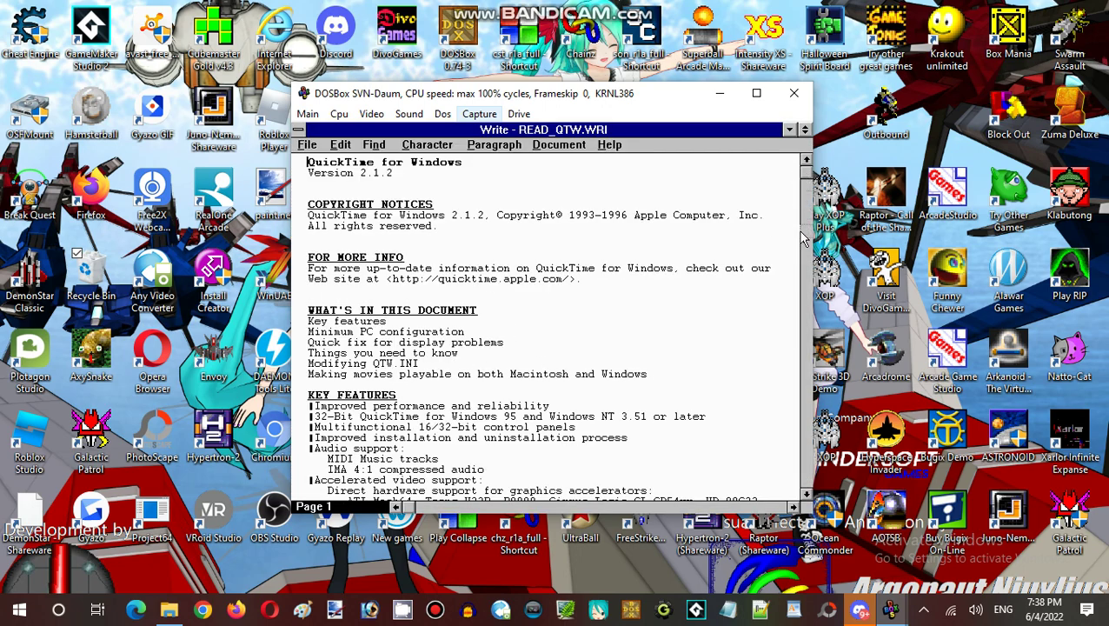
click(806, 493)
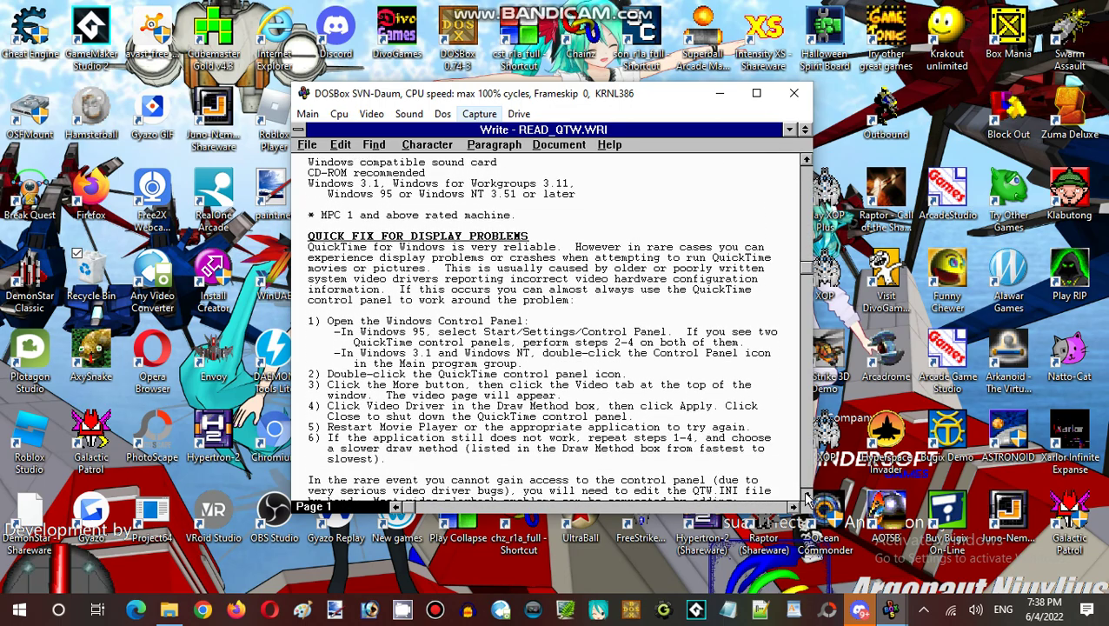
drag(806, 496, 807, 497)
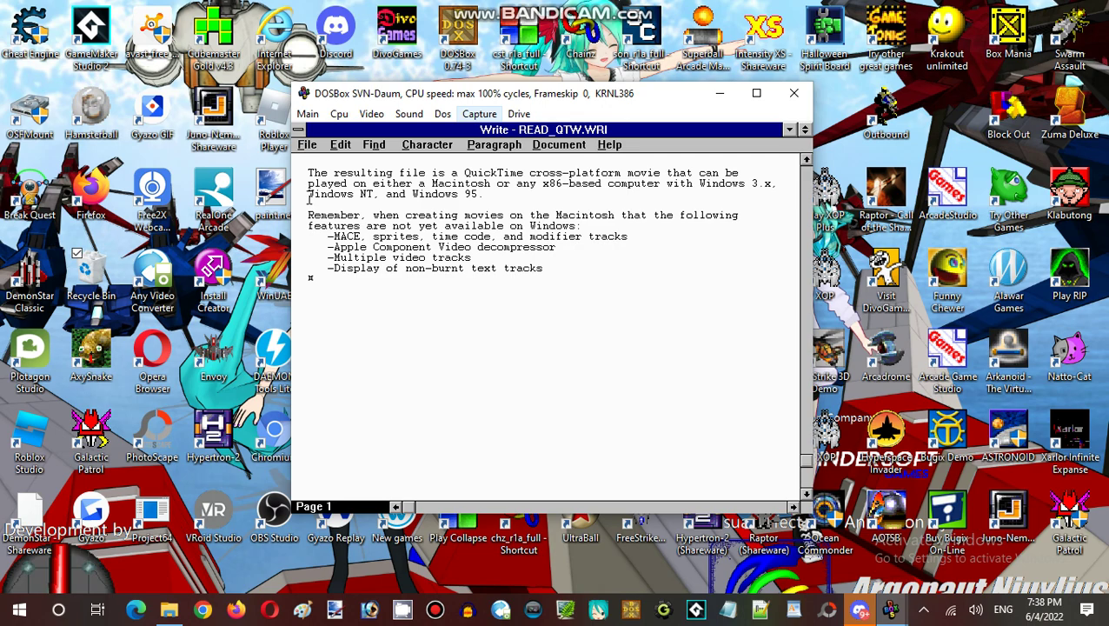
drag(310, 199, 475, 198)
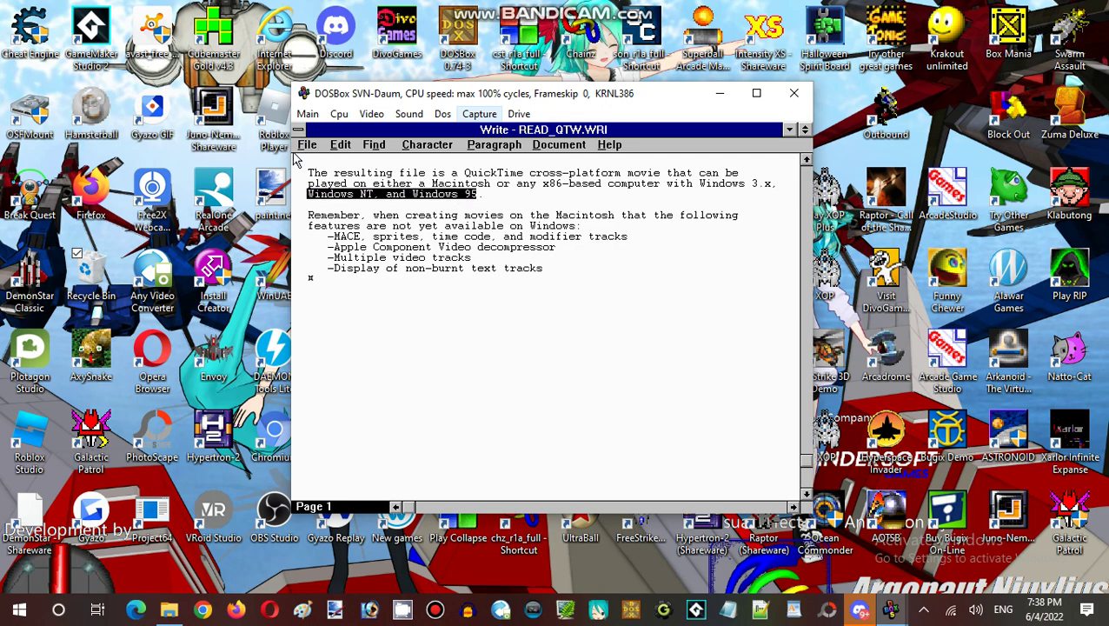
click(307, 144)
click(326, 277)
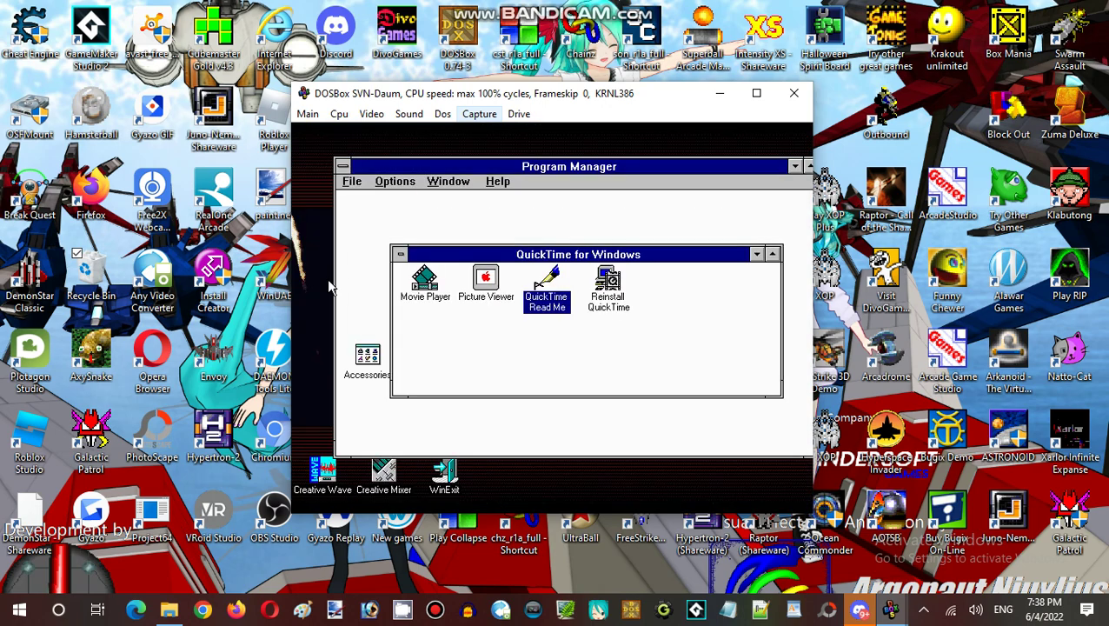